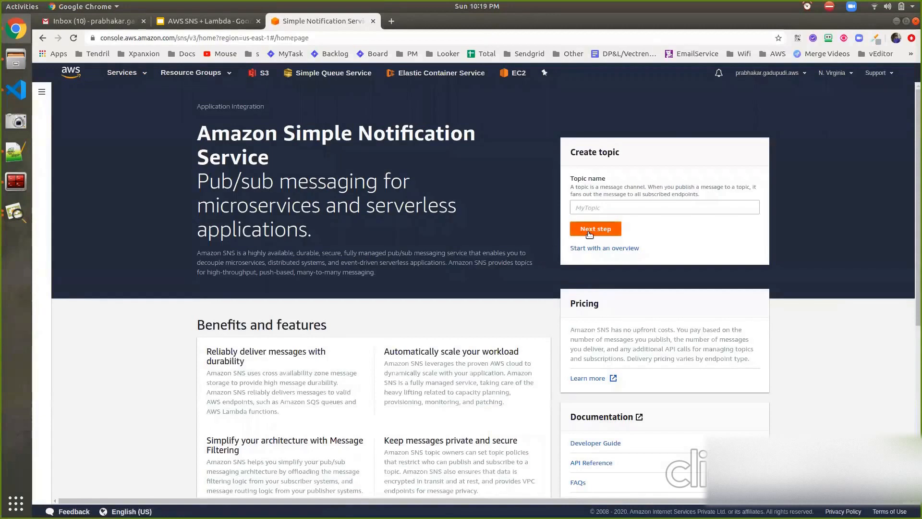
Start creating an SNS topic and set both its name and display name to demo-topic.
left_click(589, 231)
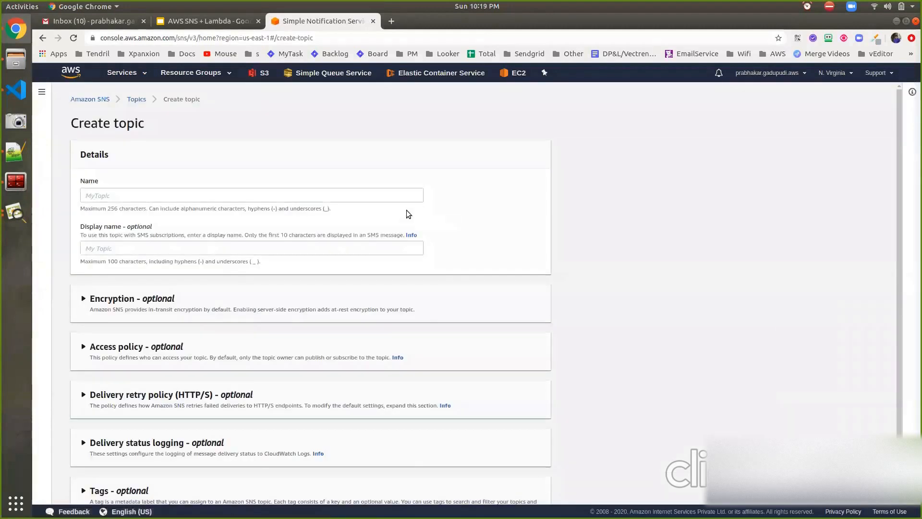
left_click(389, 199)
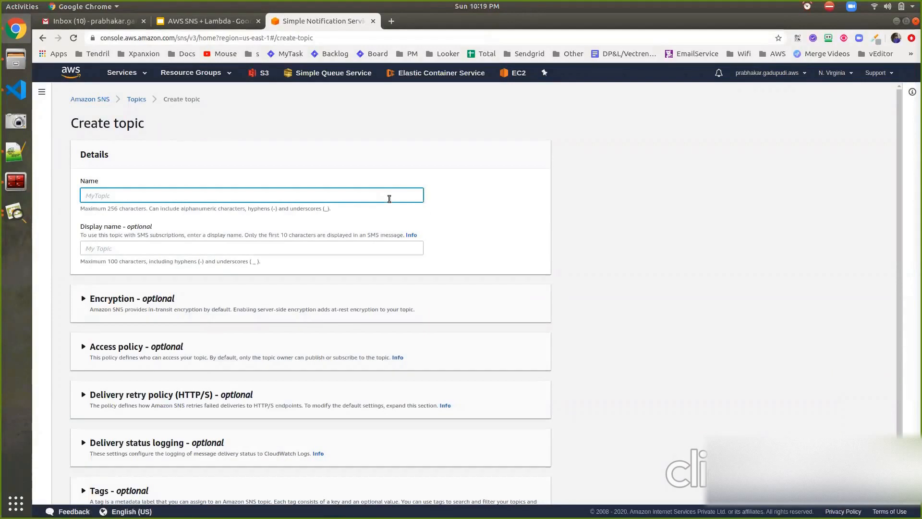
type("demo-topic")
key("ctrl+a")
key("ctrl+c")
left_click(294, 249)
key("ctrl+v")
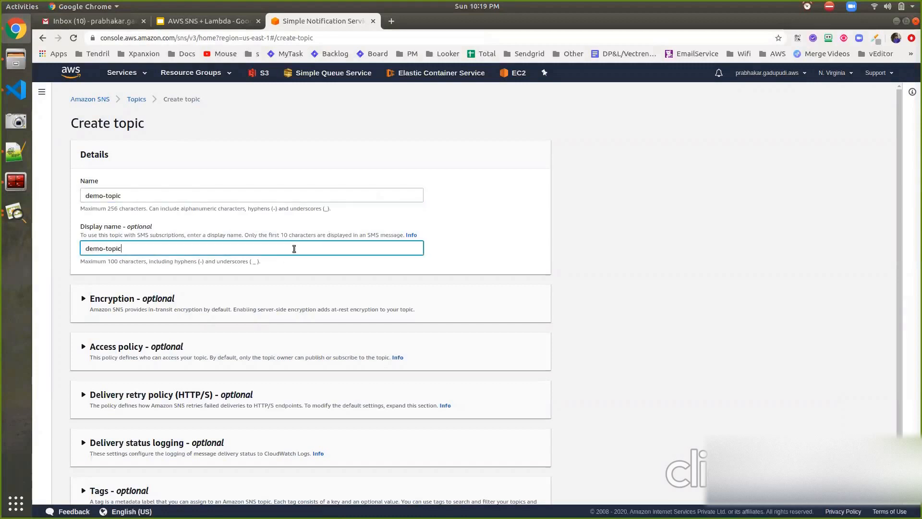
Examine the topic's optional encryption settings and its basic access policy for publishers and subscribers.
scroll(294, 249, "down", 1)
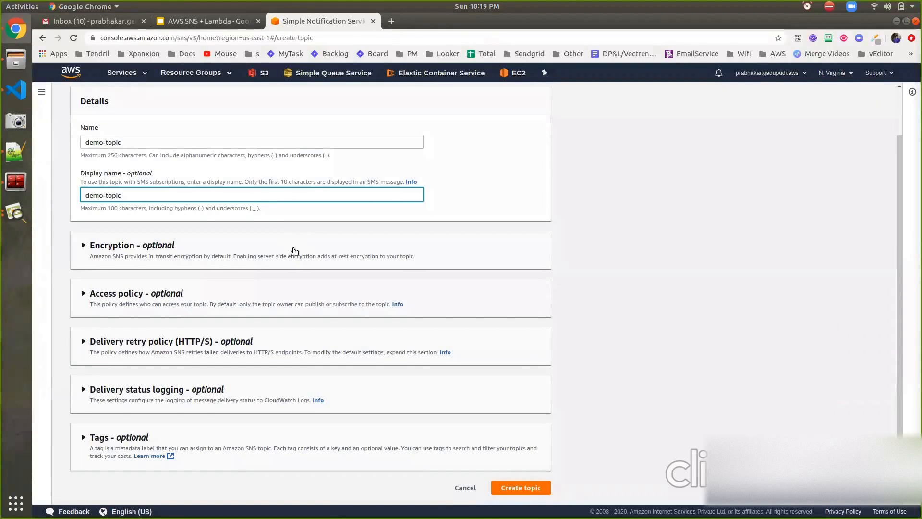
left_click(295, 251)
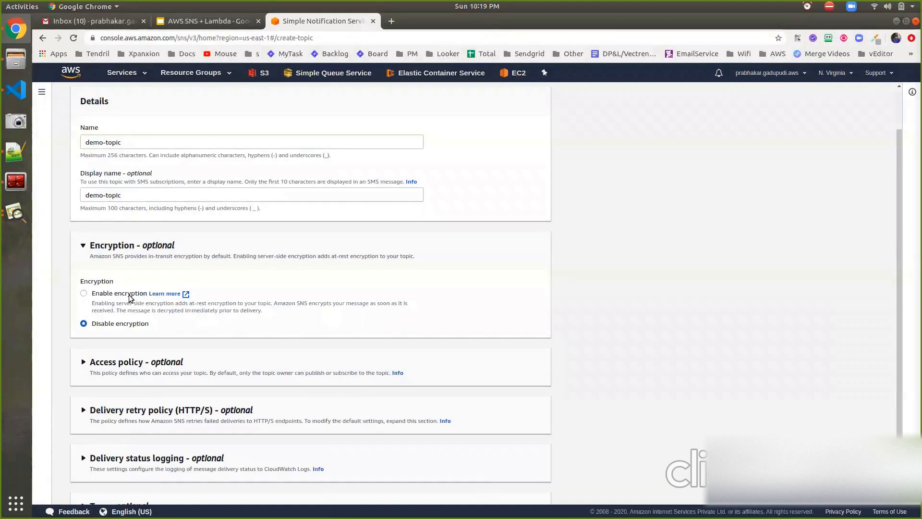
left_click(140, 362)
scroll(140, 362, "down", 2)
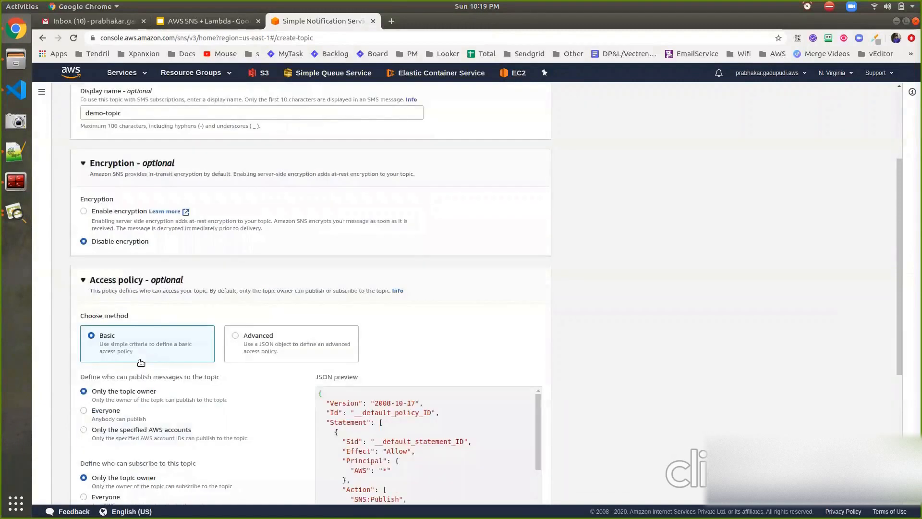
scroll(140, 362, "down", 2)
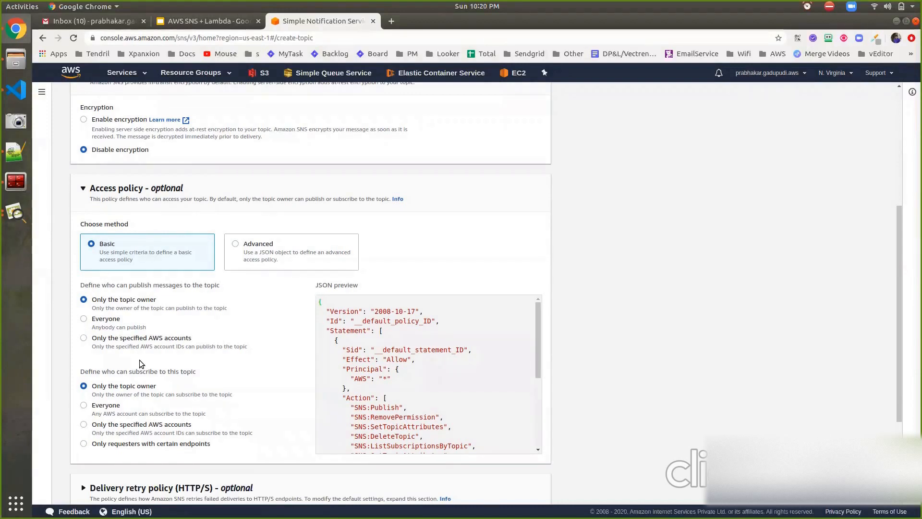
scroll(141, 363, "down", 5)
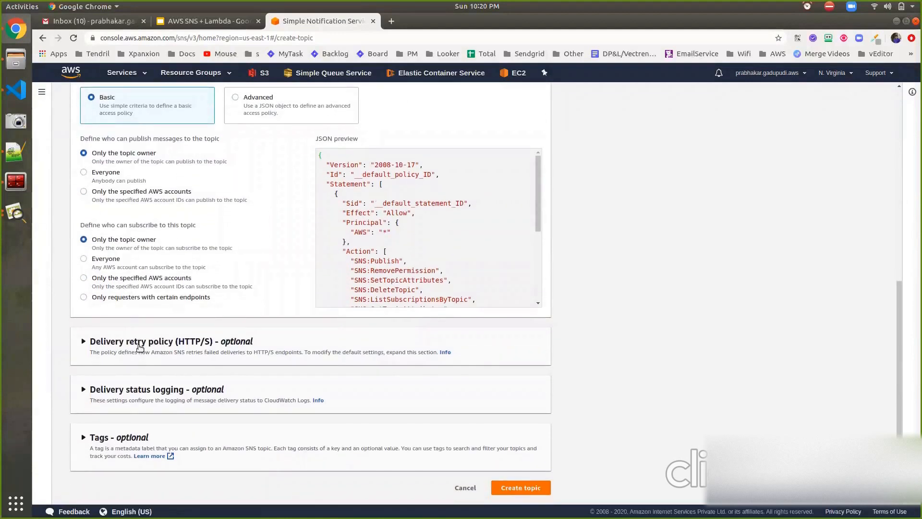
Examine the topic's default HTTP/S delivery retry policy and its delivery status logging options.
left_click(139, 342)
scroll(140, 347, "down", 3)
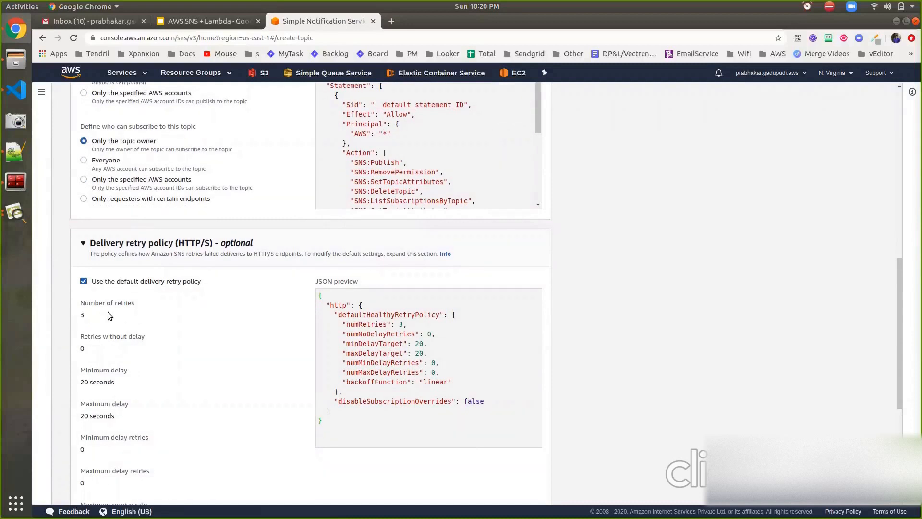
scroll(108, 315, "down", 2)
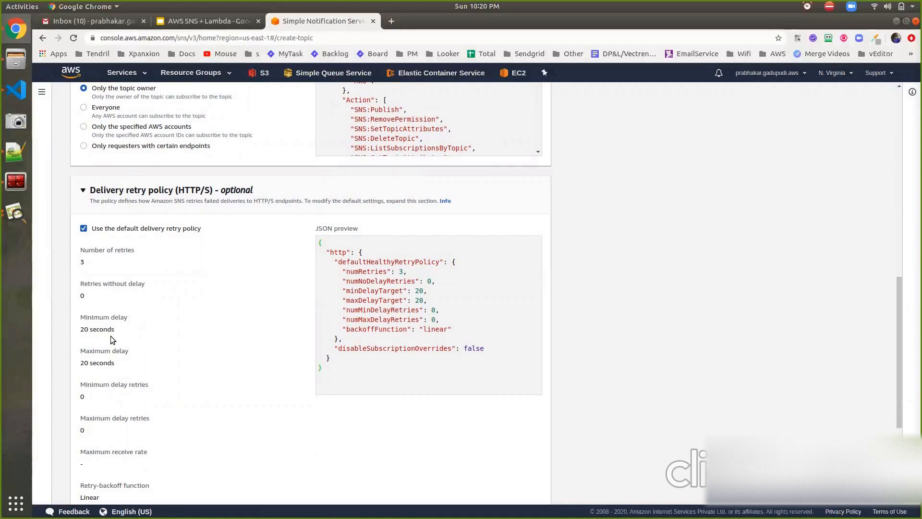
scroll(112, 339, "down", 5)
scroll(110, 336, "down", 2)
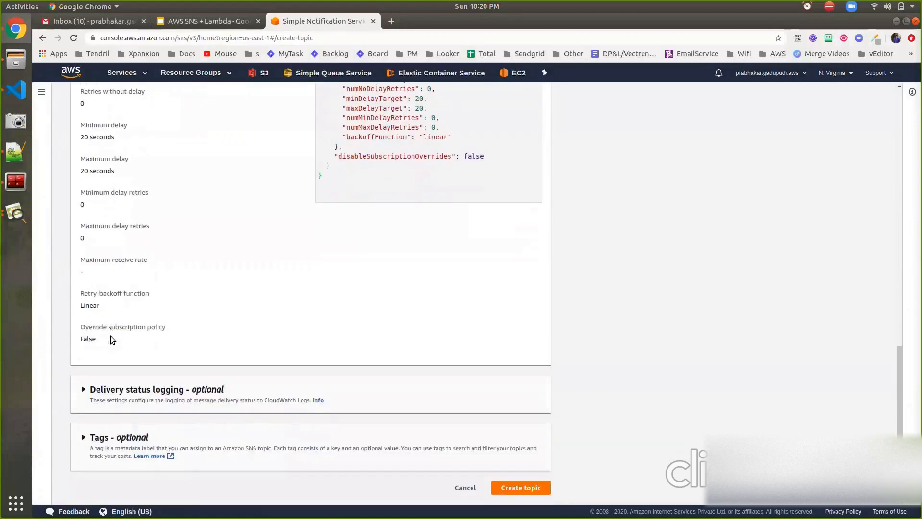
left_click(113, 390)
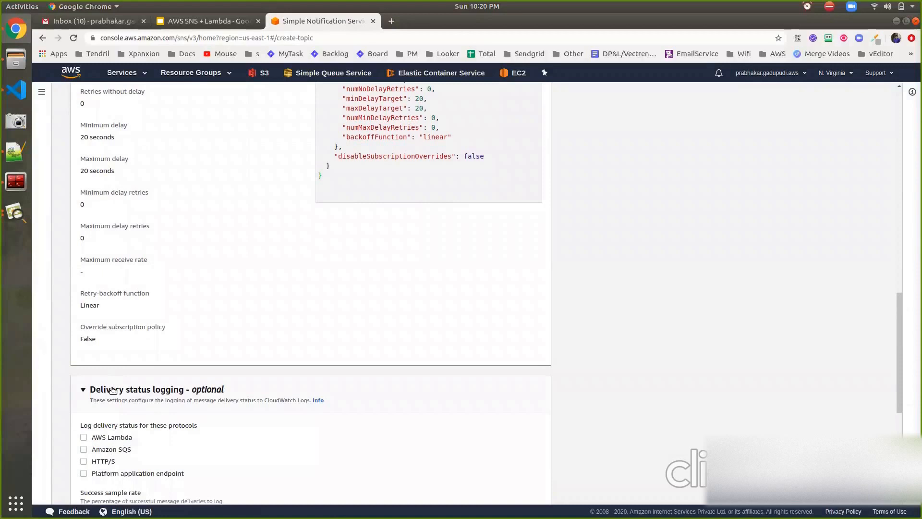
scroll(113, 390, "down", 3)
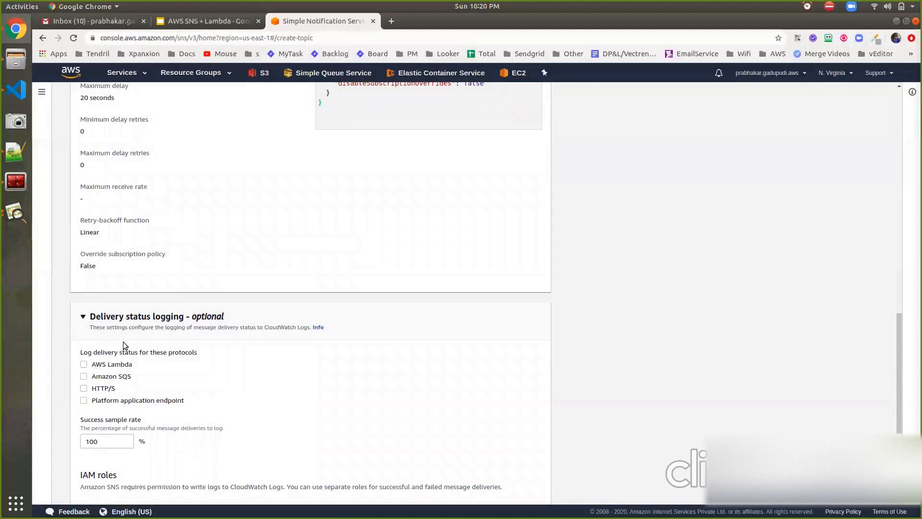
scroll(128, 377, "down", 5)
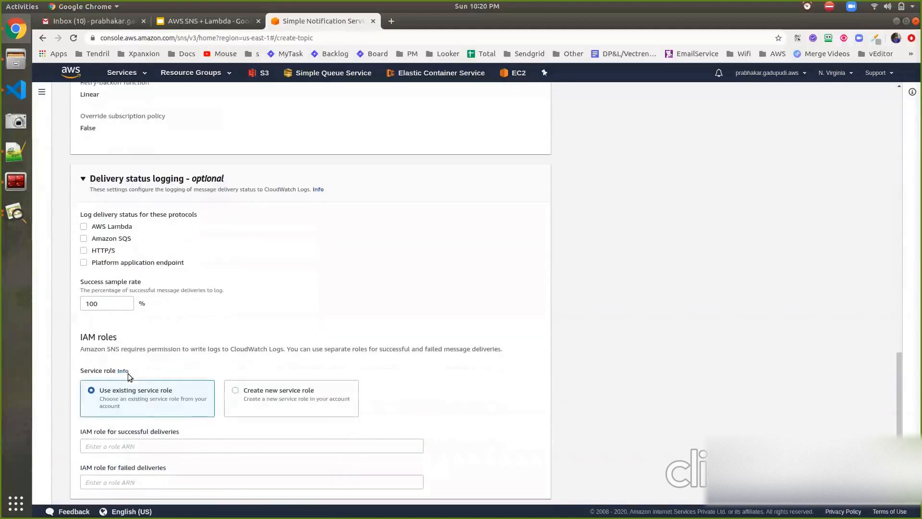
scroll(126, 380, "down", 4)
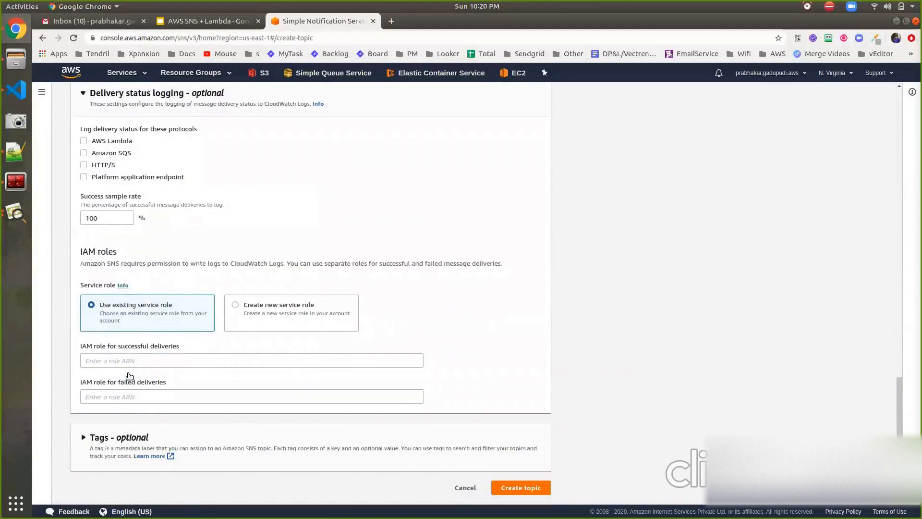
Expand the optional tags, leave them empty, and create the topic with its default settings.
left_click(120, 435)
scroll(120, 432, "down", 3)
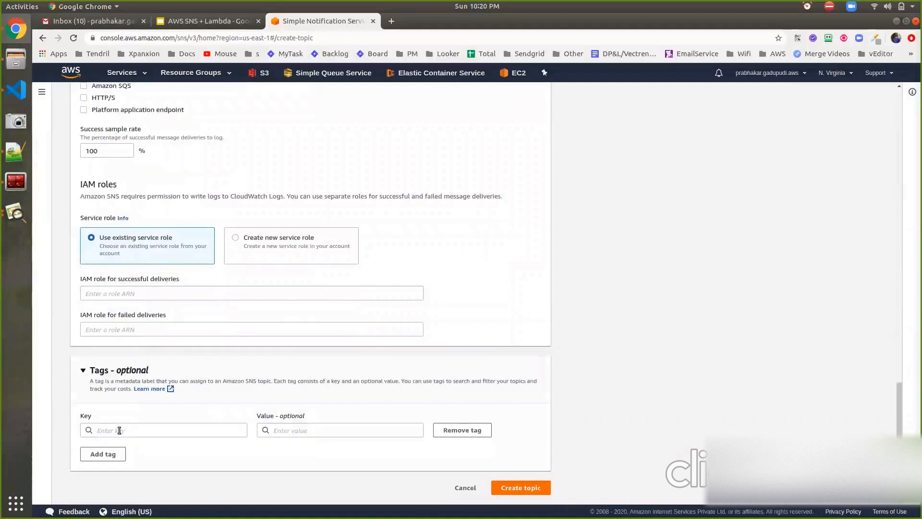
left_click(512, 488)
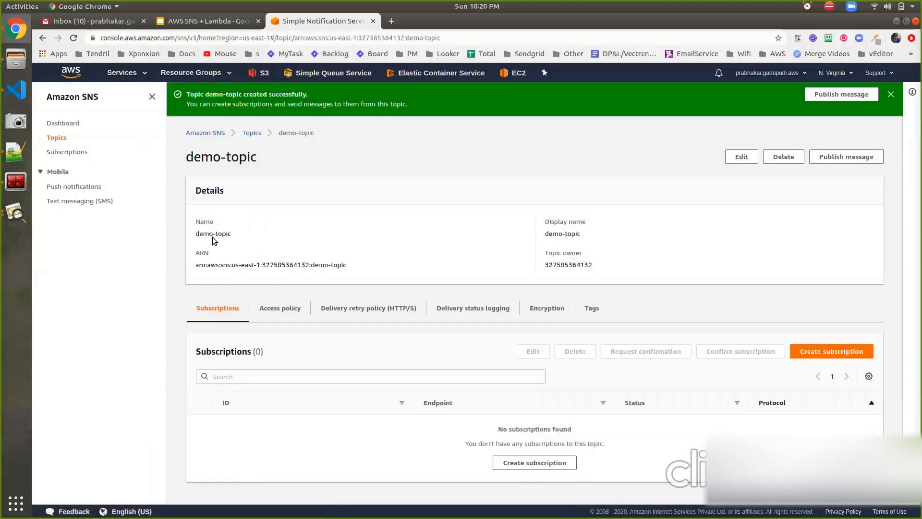
View the topics list and the SNS dashboard, ending back at the topics list.
left_click(60, 139)
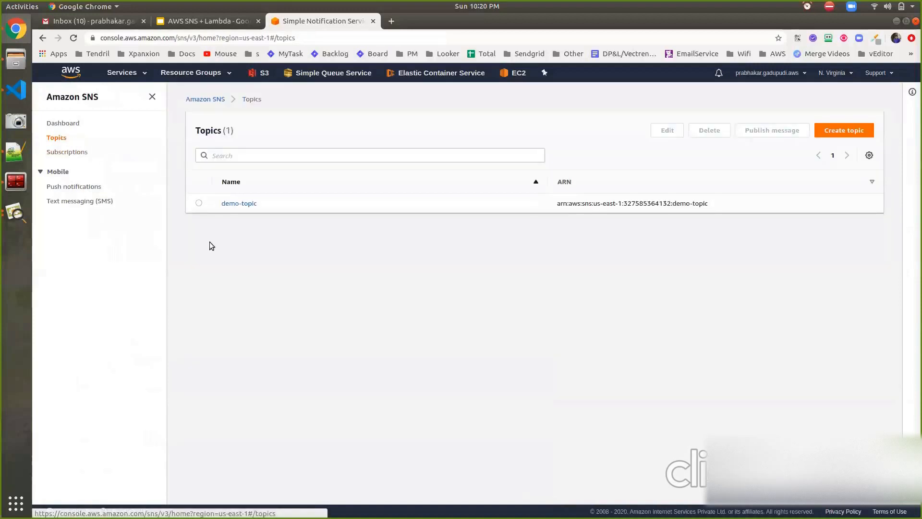
left_click(74, 125)
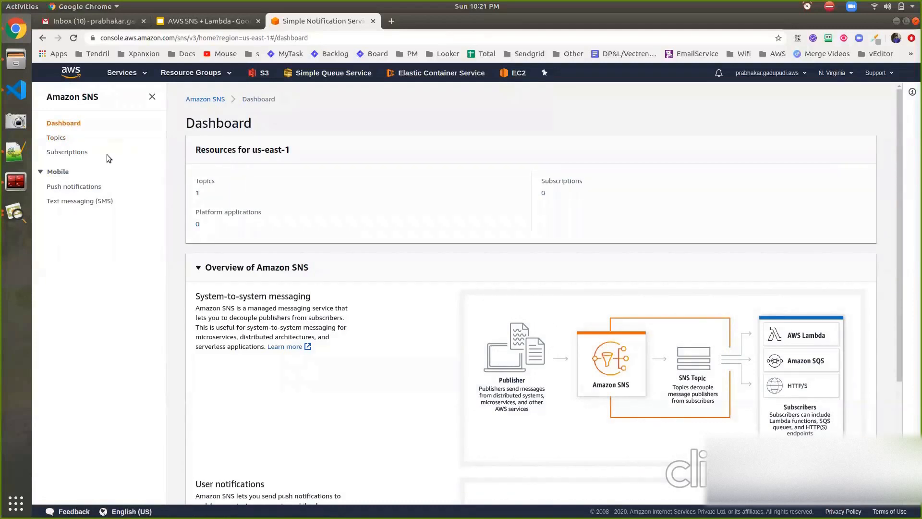
left_click(52, 135)
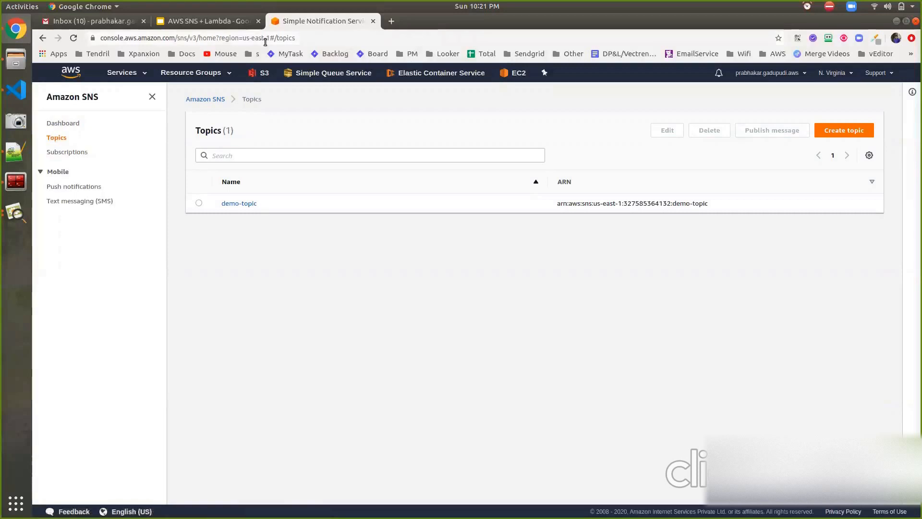
Find the Lambda service and open it in a new browser tab.
left_click(124, 74)
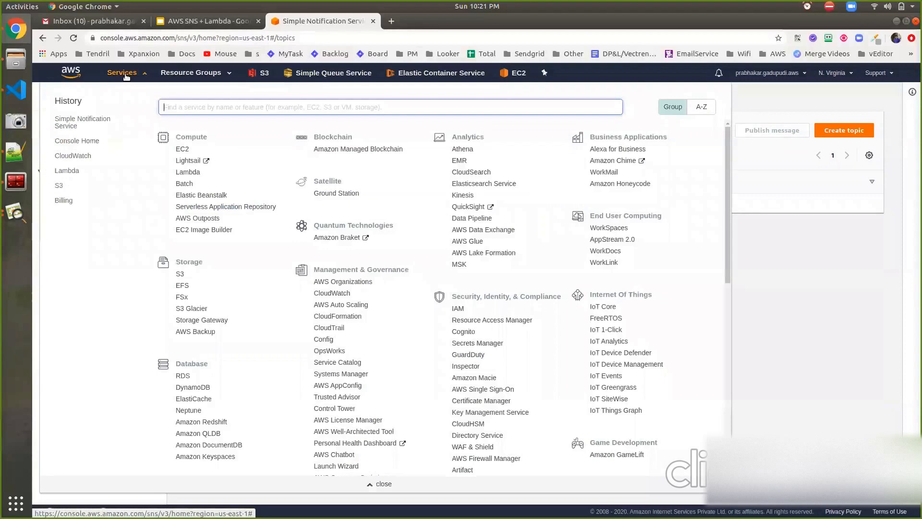
type("lambd")
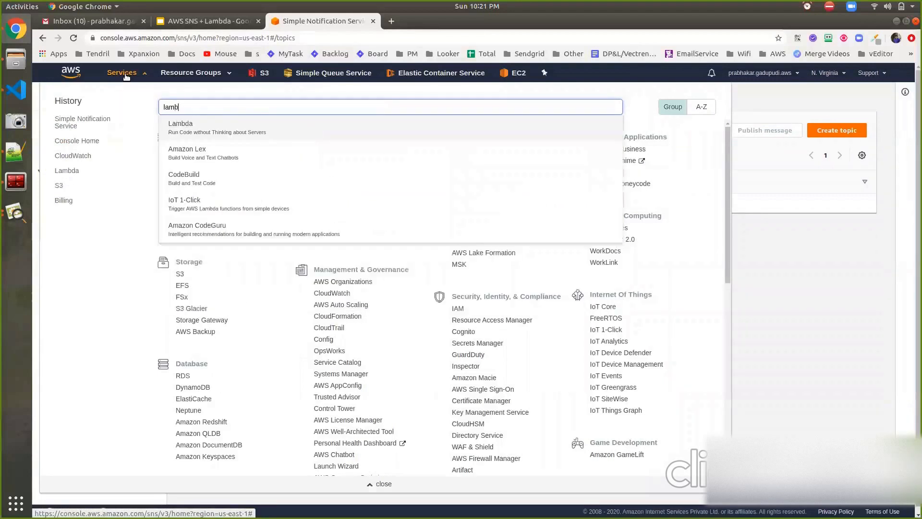
left_click(180, 134, "ctrl")
key("ctrl+Tab")
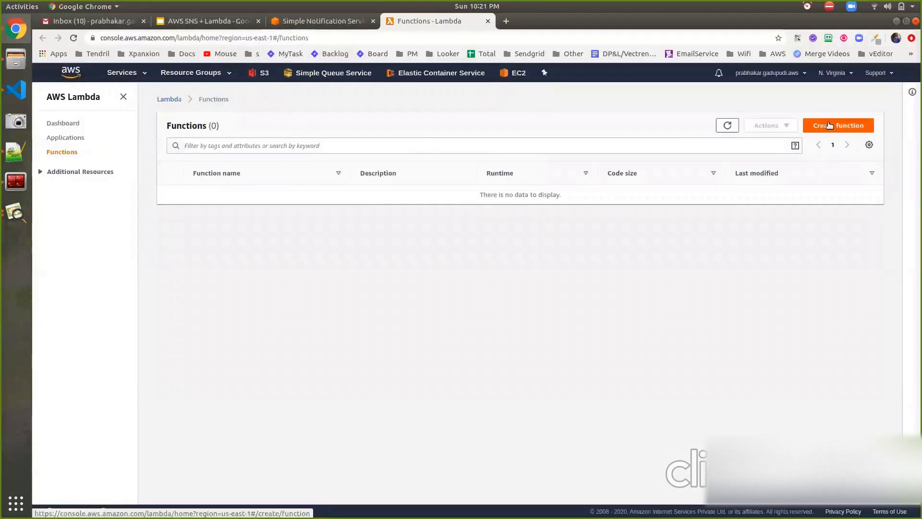
Start creating a Lambda function and look through the blueprint and serverless app repository options.
left_click(840, 126)
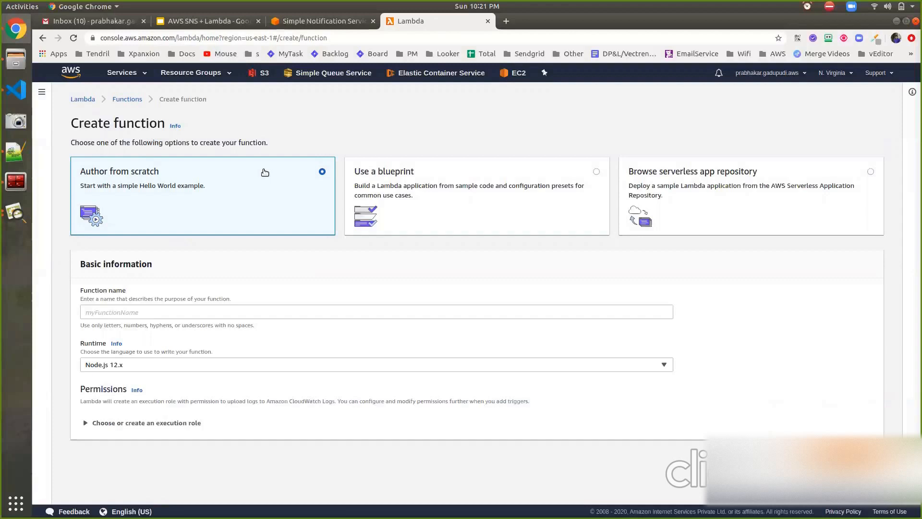
left_click(470, 190)
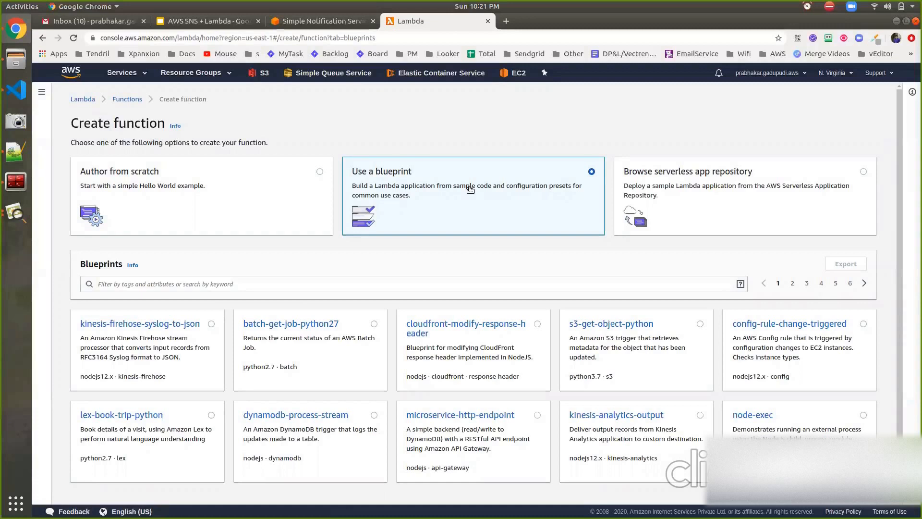
left_click(683, 196)
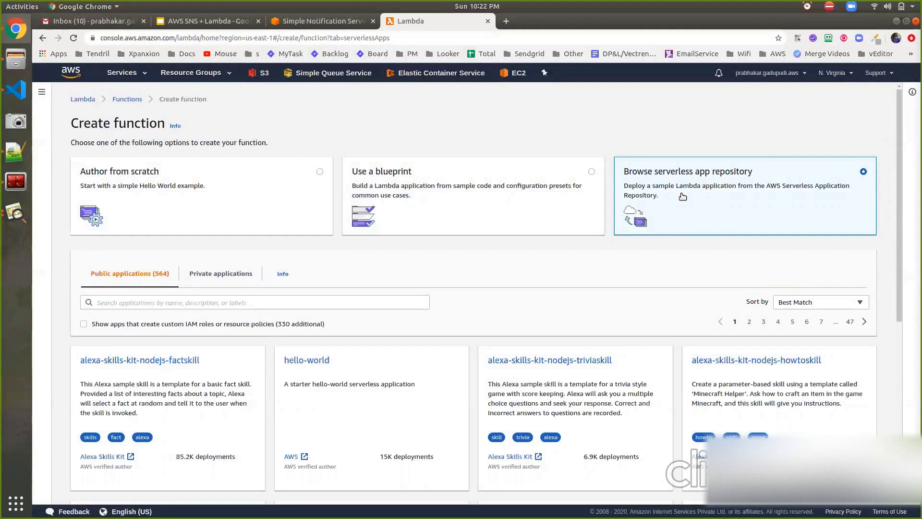
Choose to use a blueprint, filter the blueprints by the keyword sns, and open the sns-message-python blueprint for configuration.
left_click(541, 203)
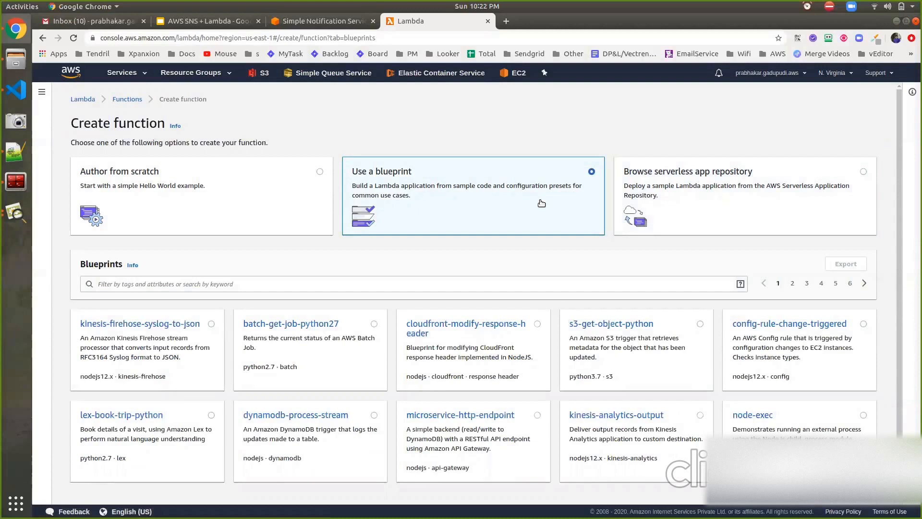
left_click(440, 283)
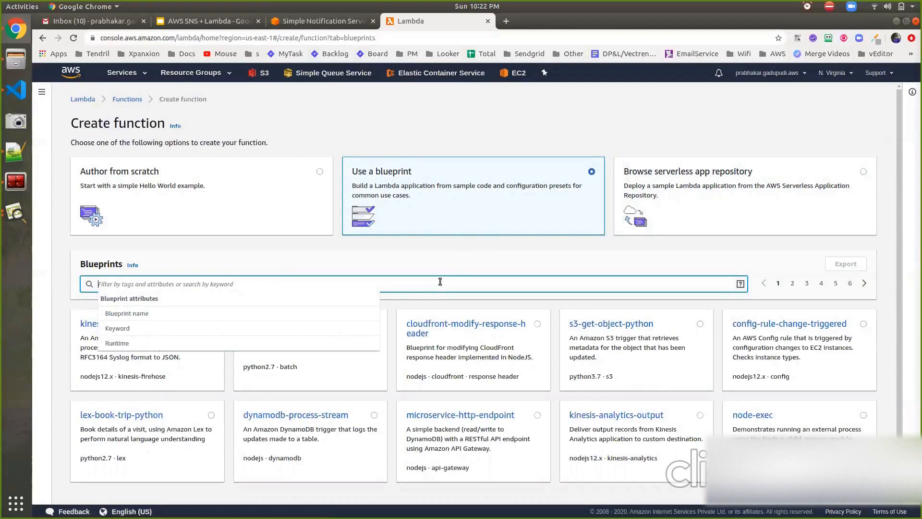
type("sns")
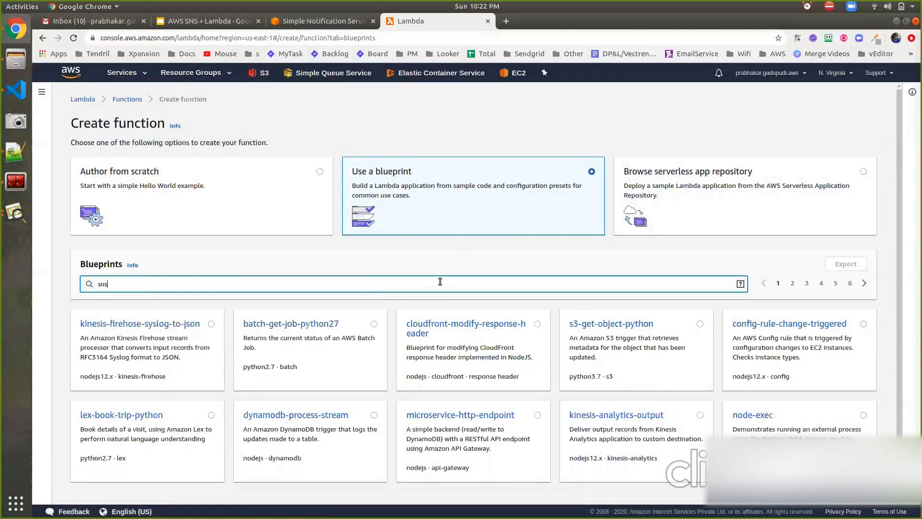
key("Return")
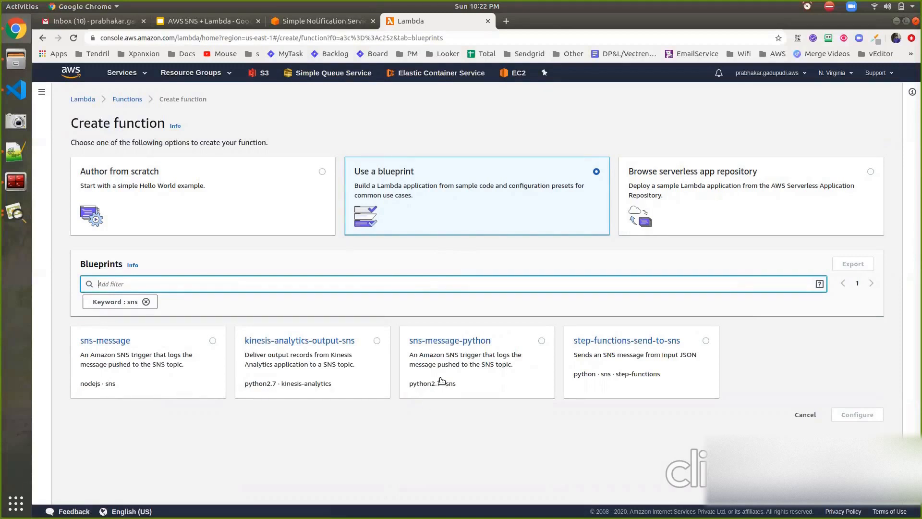
left_click(468, 365)
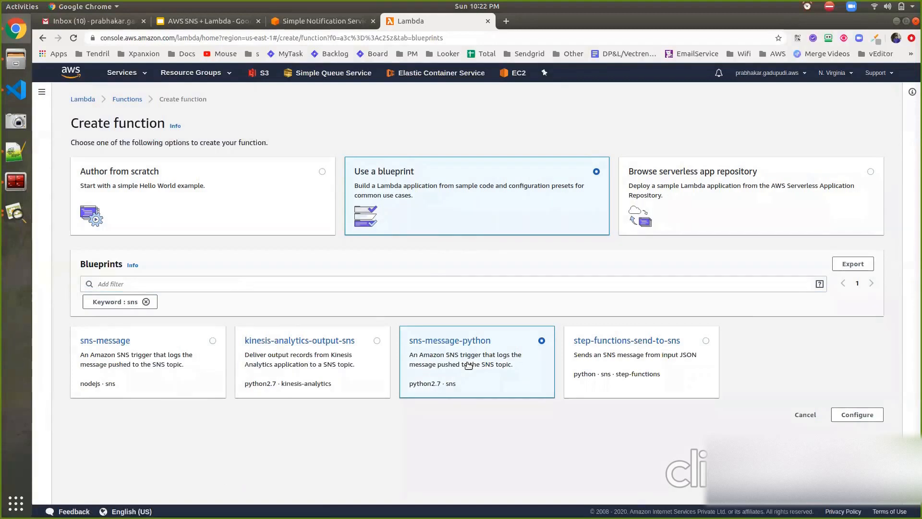
left_click(465, 342)
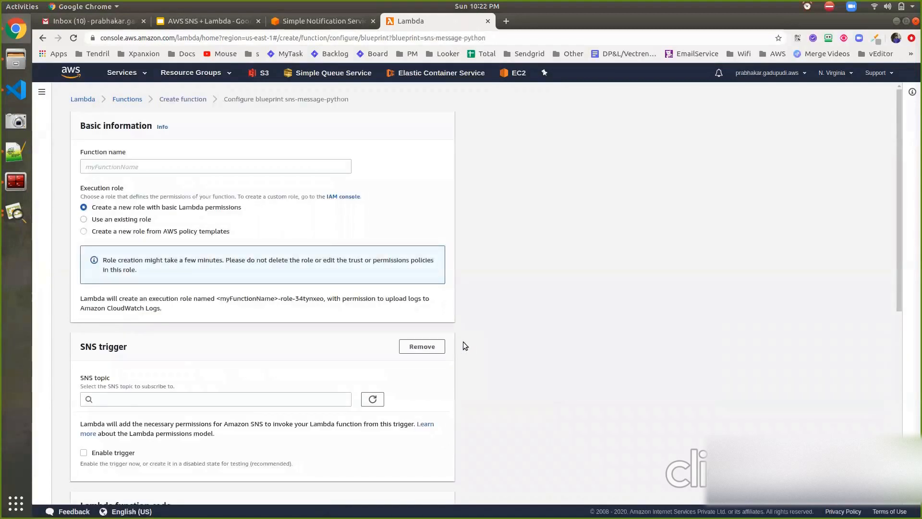
Name the new Lambda function demo-lambda.
left_click(312, 165)
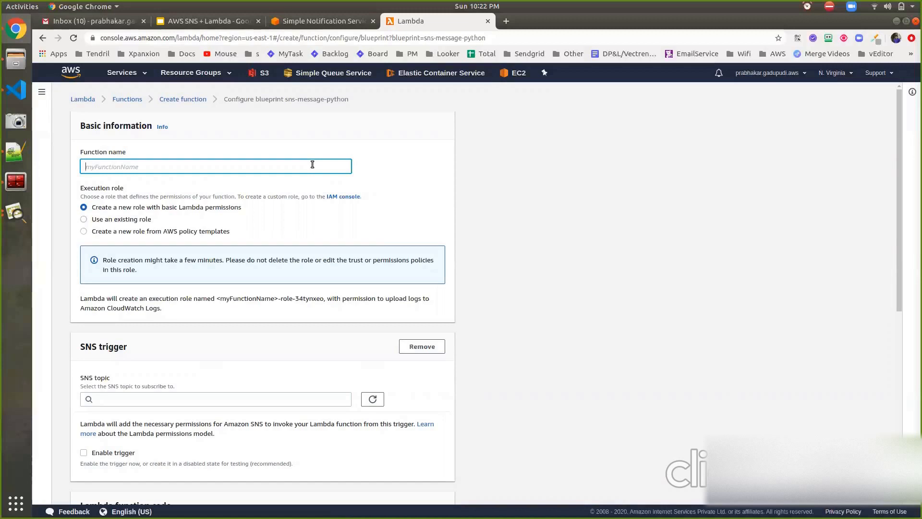
type("demo")
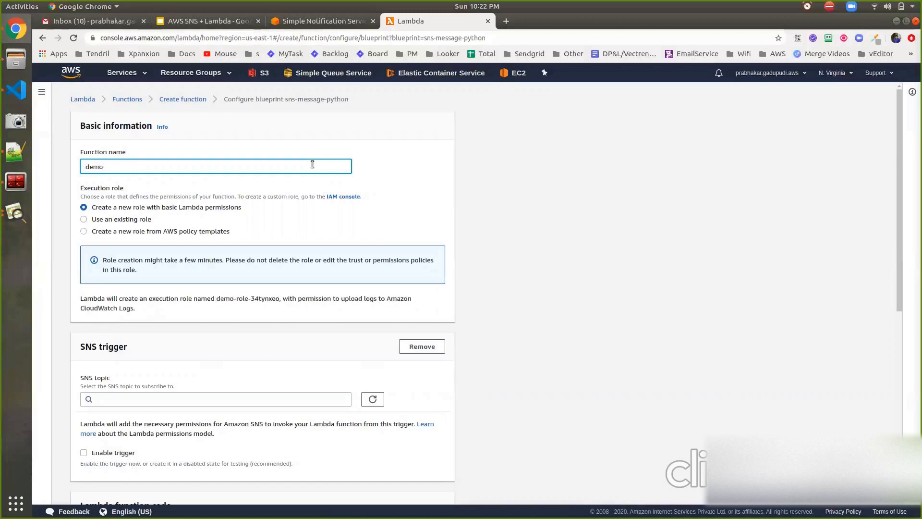
type("-lab")
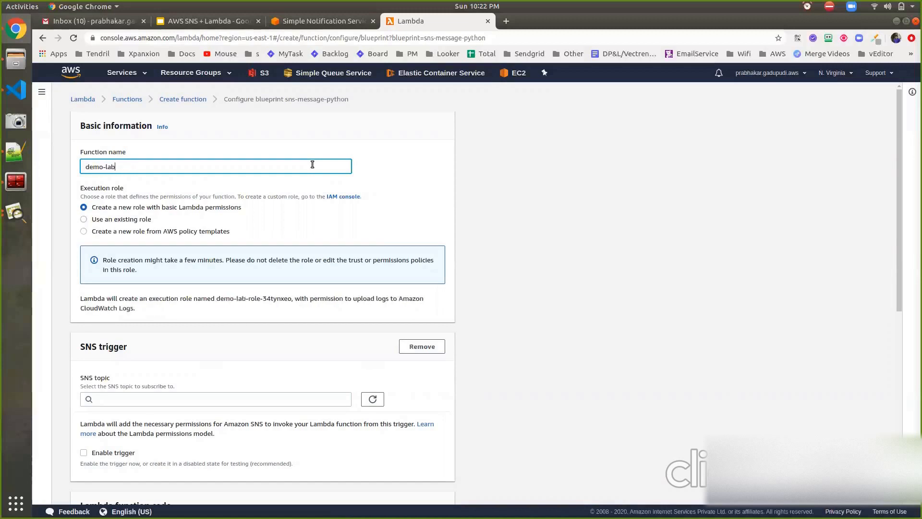
key("BackSpace")
type("mbd")
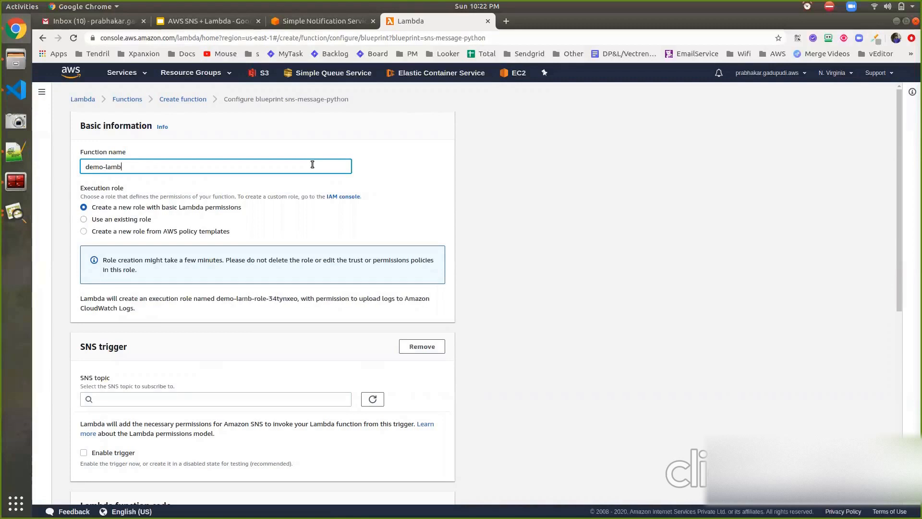
type("a")
Look at the existing execution roles on offer, ending back at creating a new role with basic Lambda permissions.
scroll(258, 199, "down", 1)
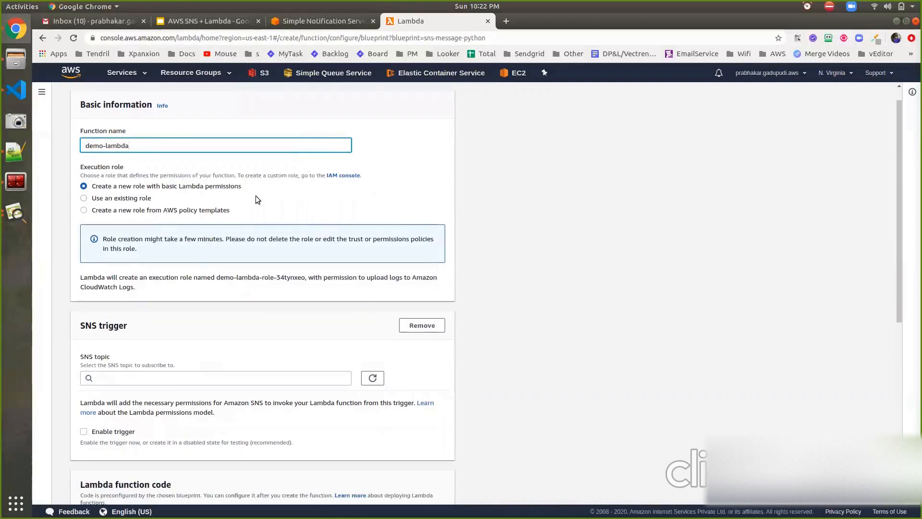
left_click(127, 199)
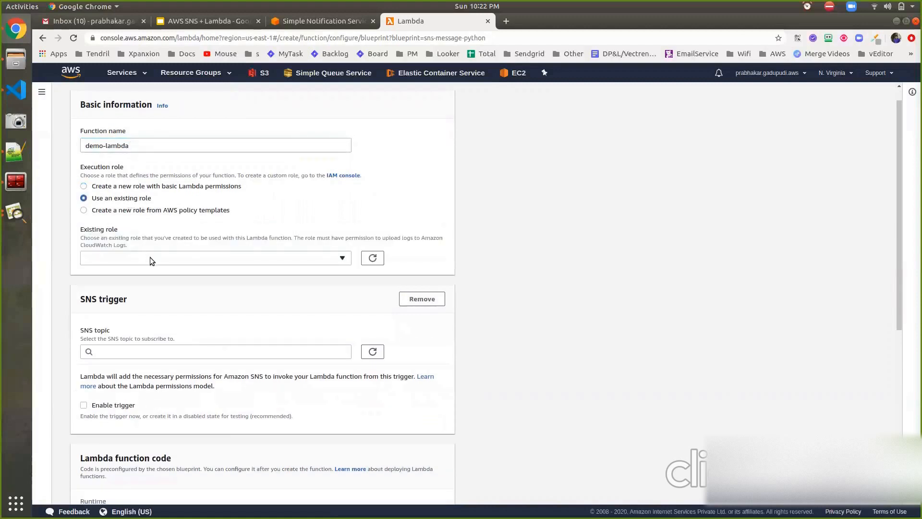
left_click(150, 258)
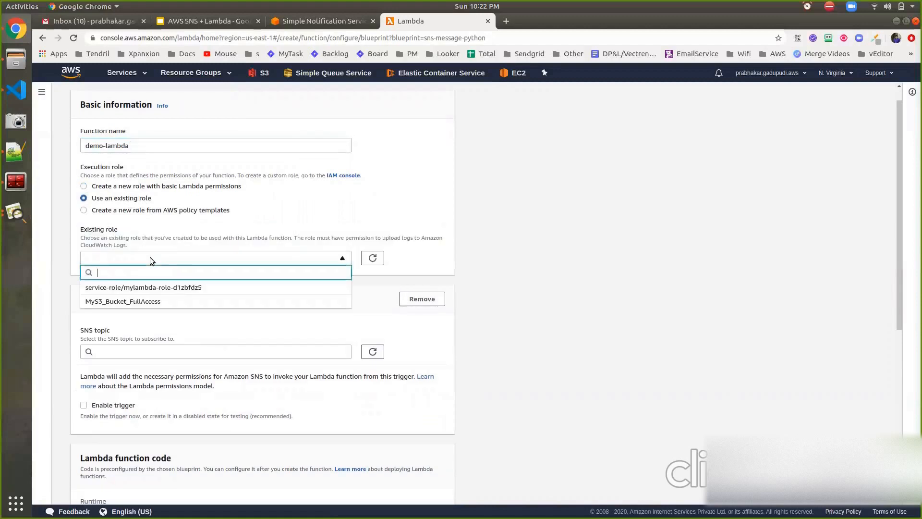
left_click(150, 257)
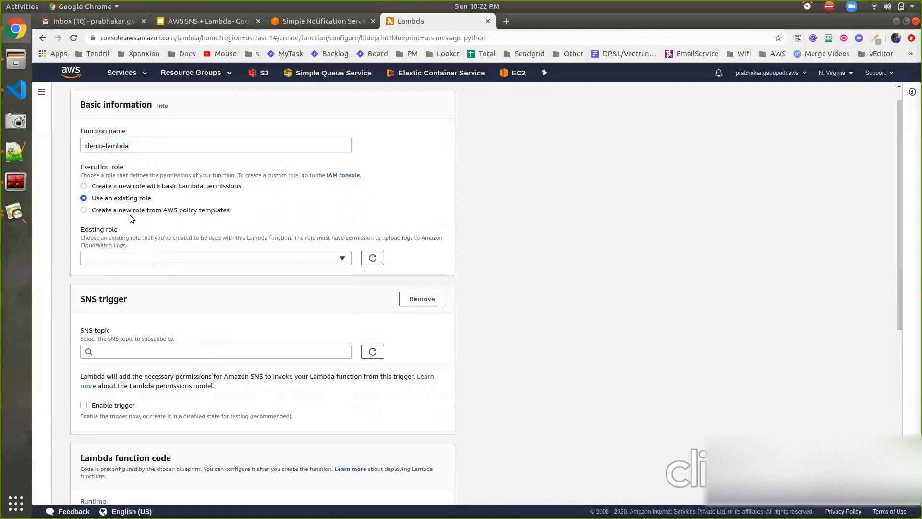
left_click(118, 189)
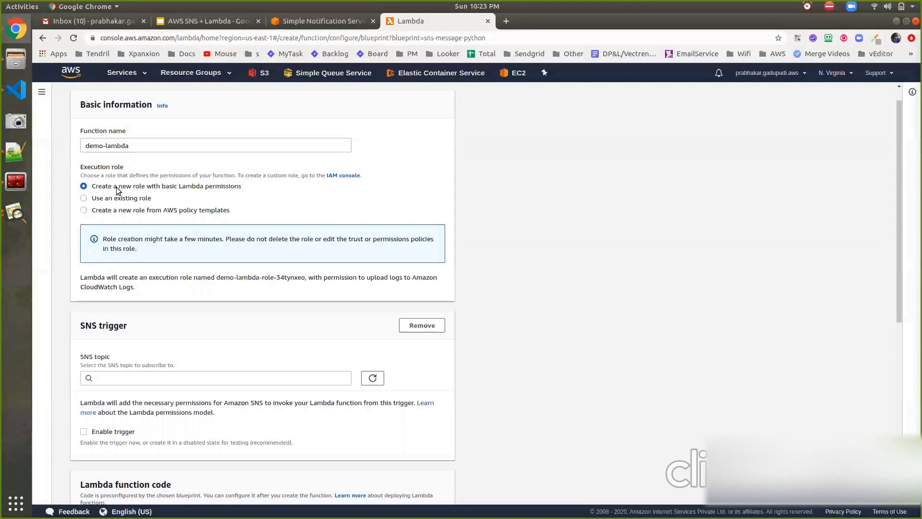
Select demo-topic as the SNS topic for the function's trigger and enable the trigger.
scroll(170, 268, "down", 4)
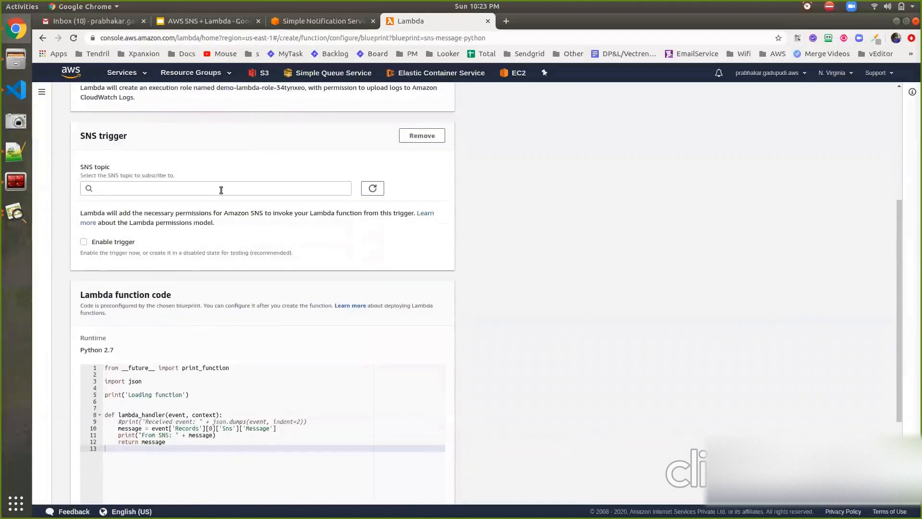
left_click(221, 189)
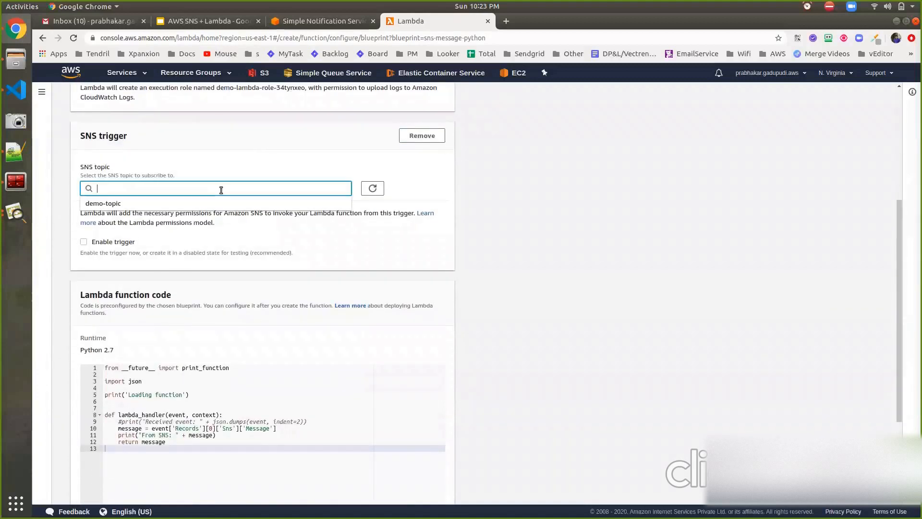
left_click(220, 202)
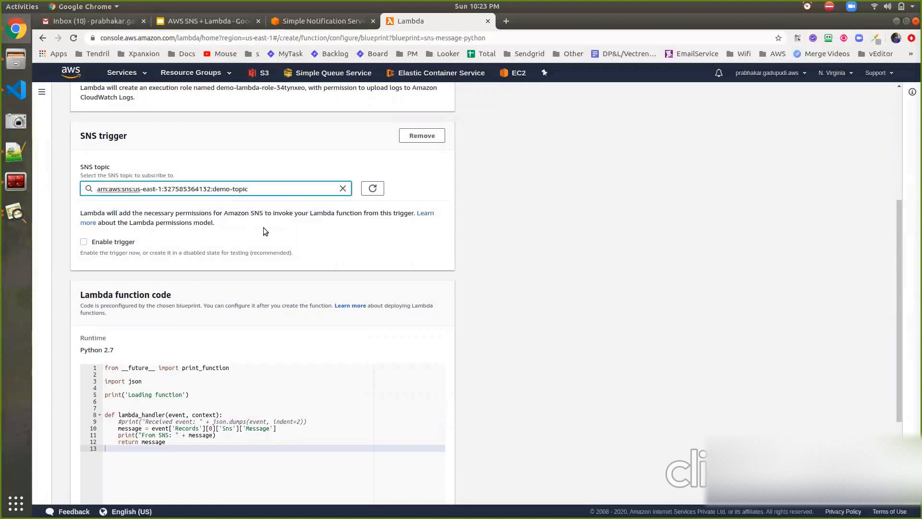
left_click(123, 245)
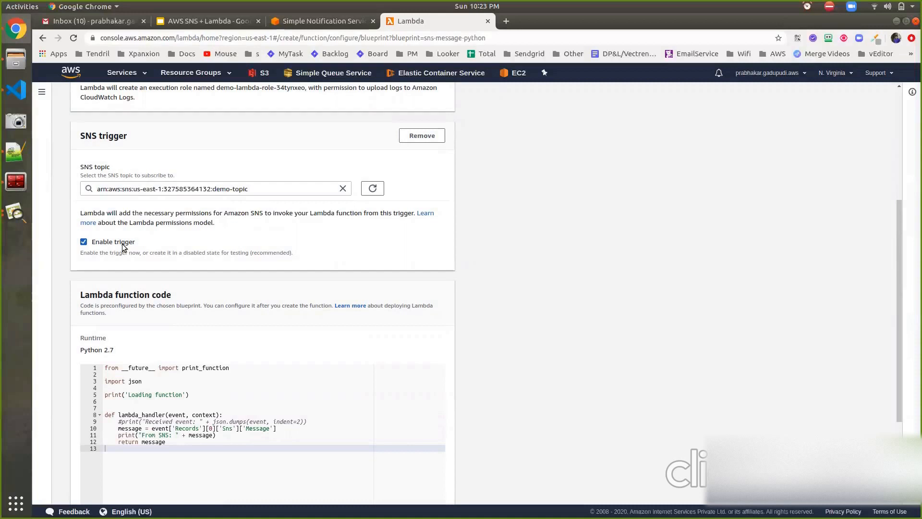
left_click(124, 246)
left_click(123, 246)
Review the print statement in the preconfigured function code and create the function.
scroll(161, 312, "down", 3)
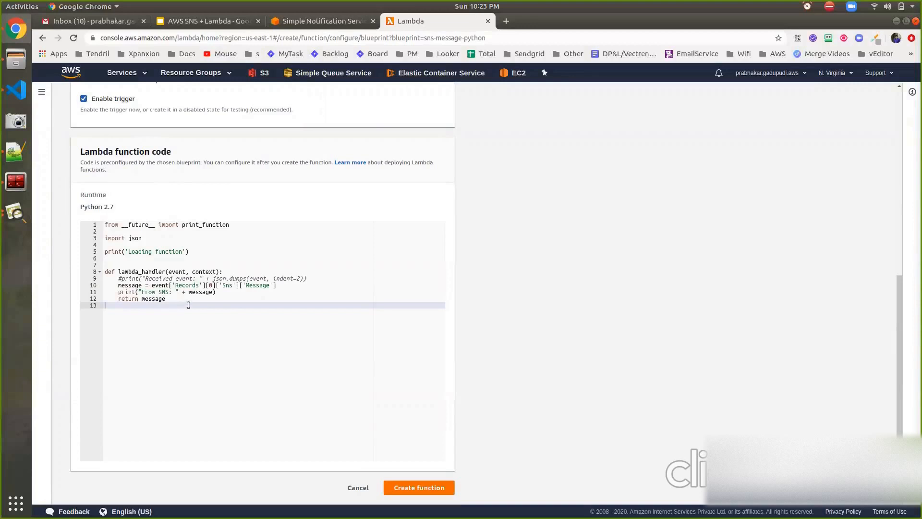
triple_click(216, 292)
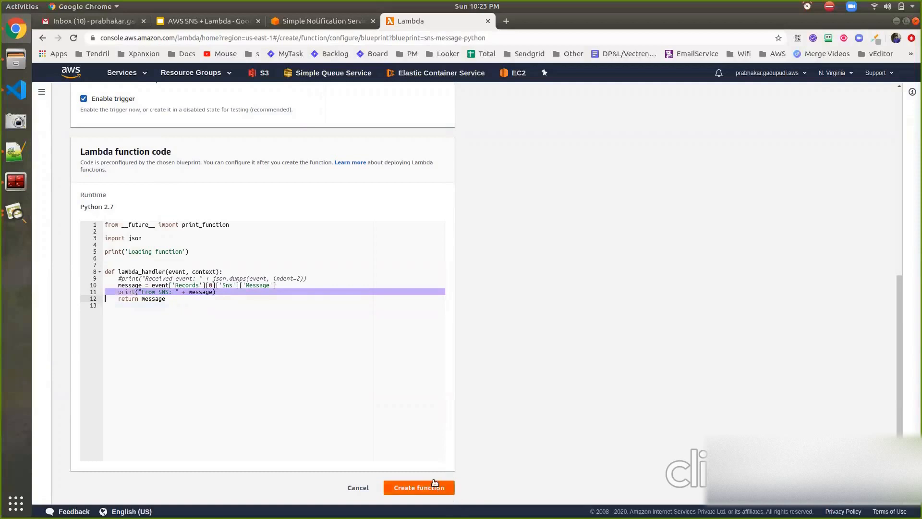
left_click(417, 487)
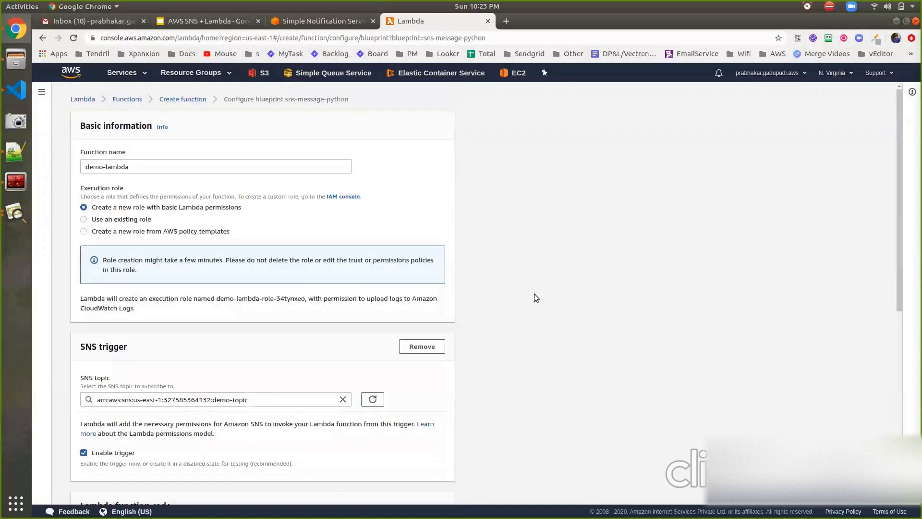
scroll(534, 293, "down", 10)
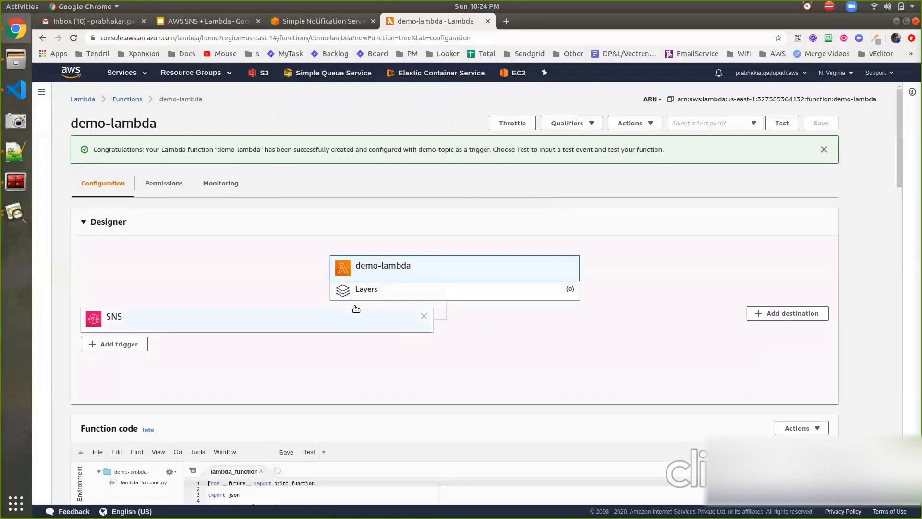
Examine the function's SNS trigger, its code, and its environment variables, tags and basic settings.
left_click(286, 326)
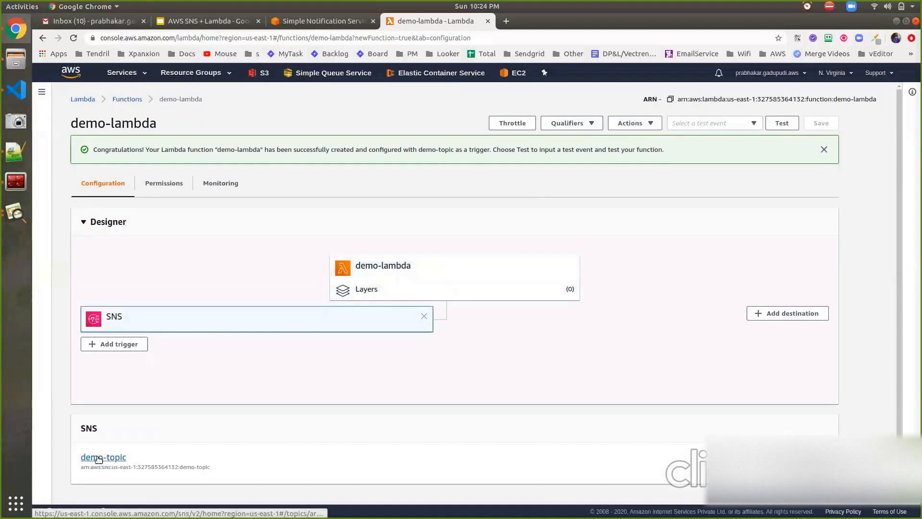
left_click(420, 277)
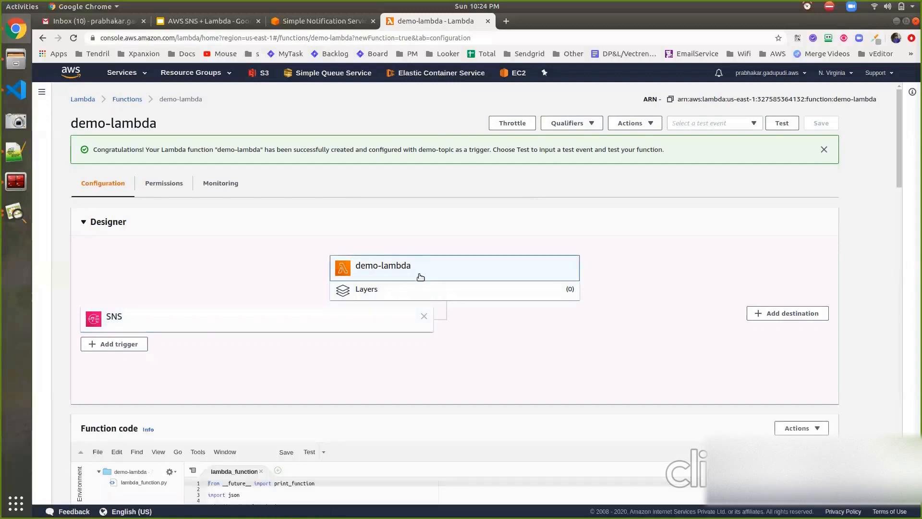
scroll(420, 278, "down", 5)
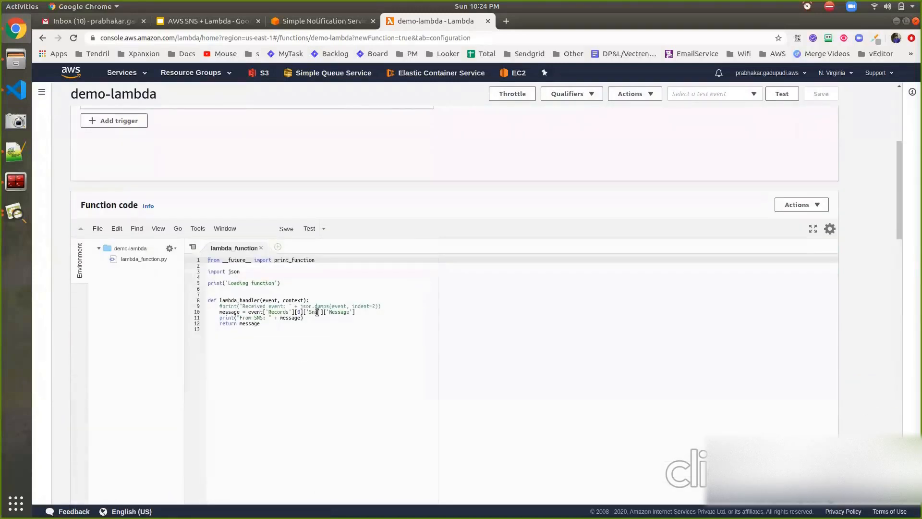
scroll(405, 342, "down", 10)
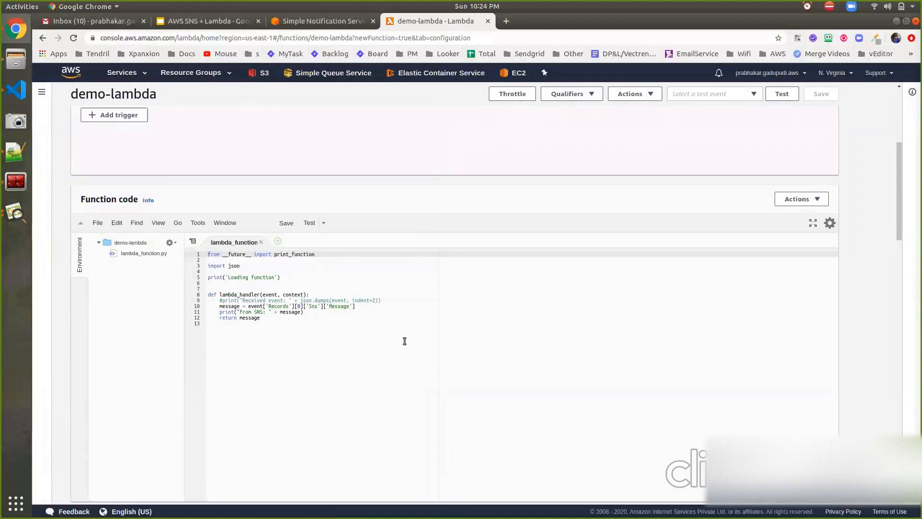
scroll(405, 341, "up", 2)
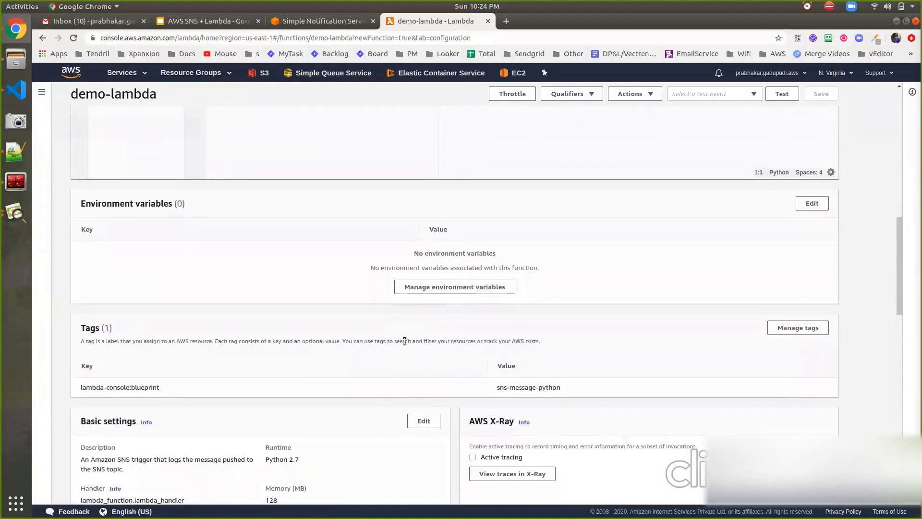
scroll(405, 341, "down", 1)
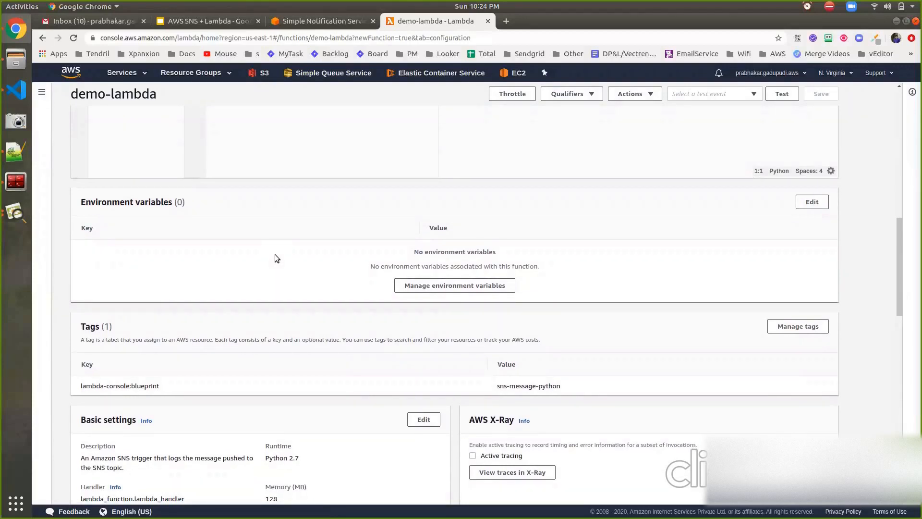
scroll(275, 255, "down", 3)
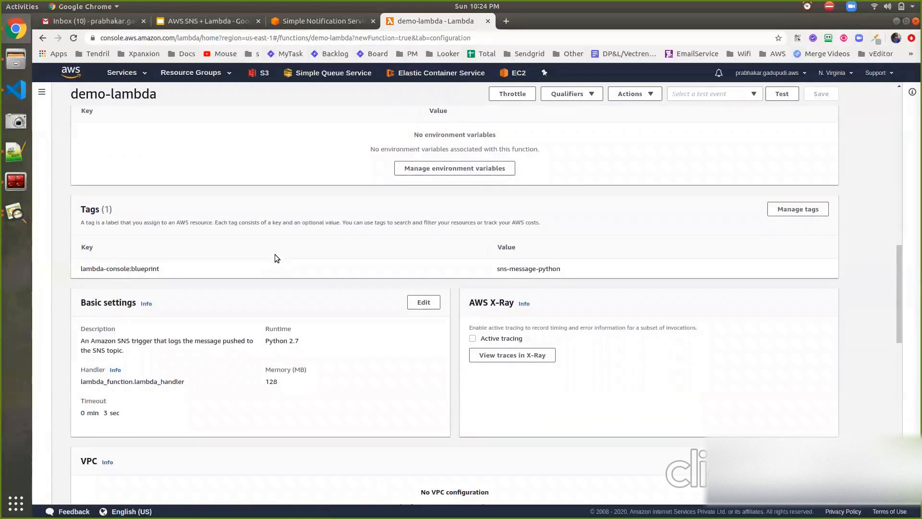
scroll(275, 255, "down", 2)
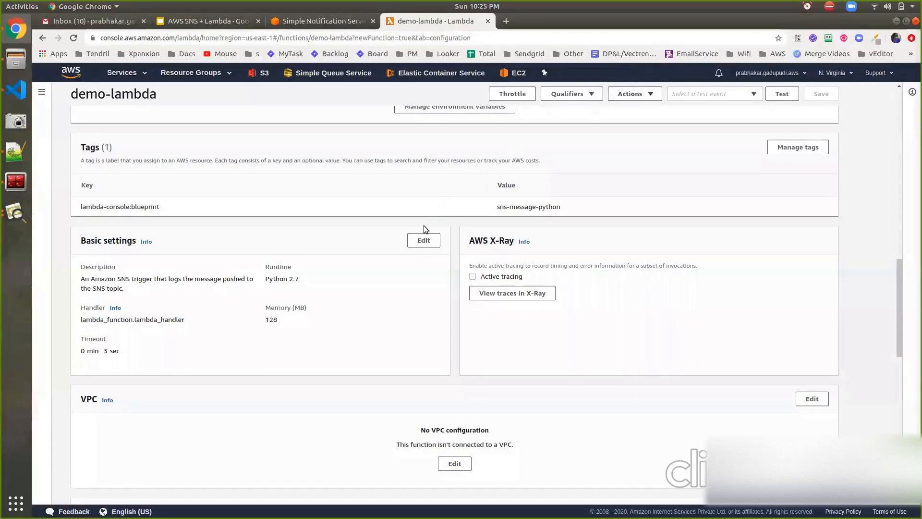
Try different memory allocations up to 3008 MB in the function's basic settings and cancel the edit.
left_click(422, 241)
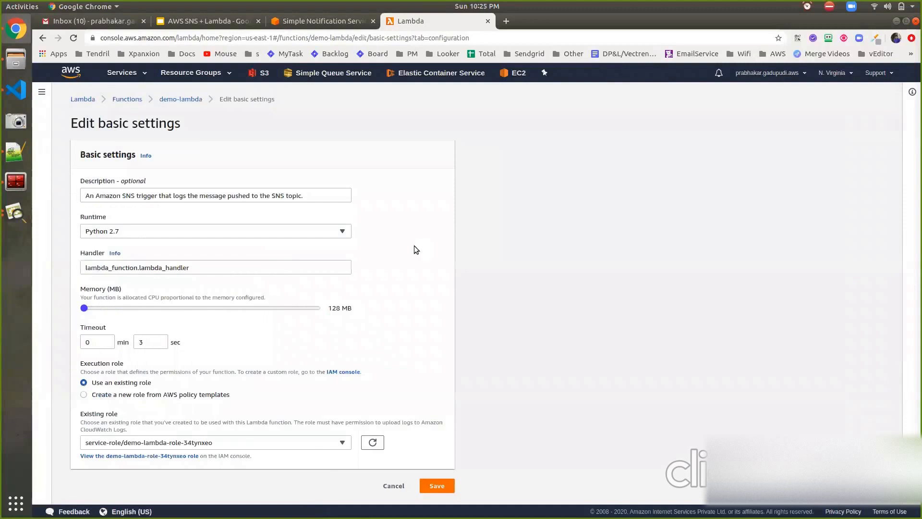
left_click(267, 313)
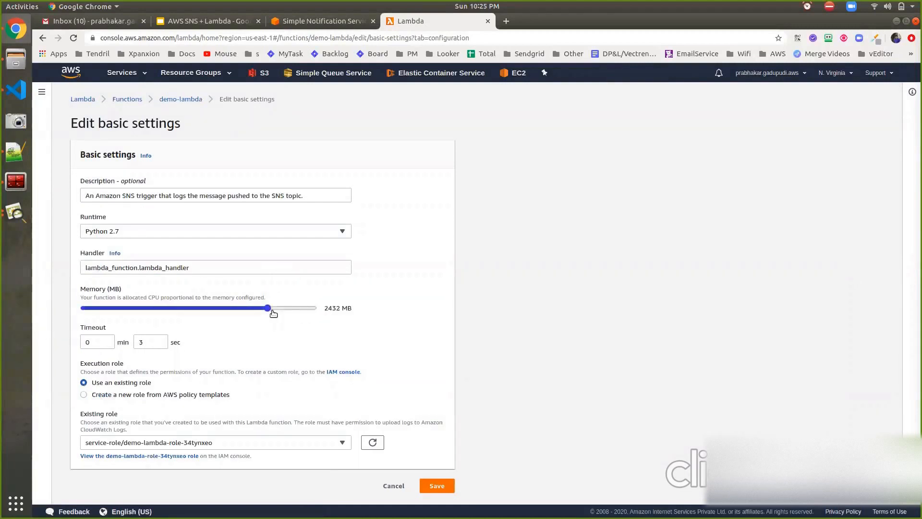
left_click_drag(273, 313, 340, 308)
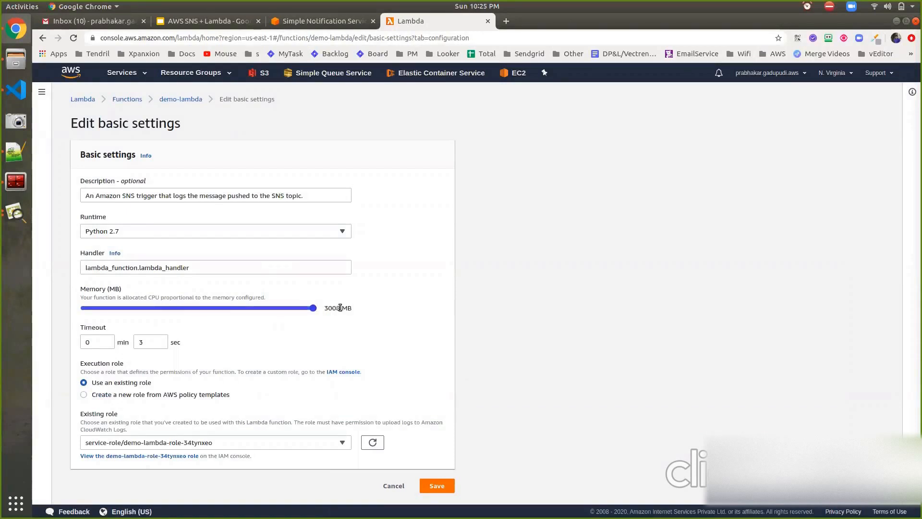
left_click(291, 313)
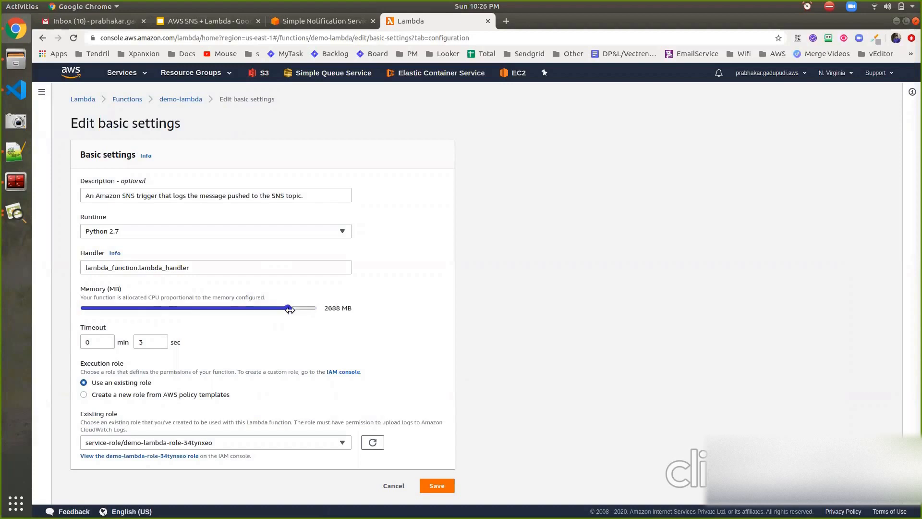
left_click_drag(286, 308, 80, 308)
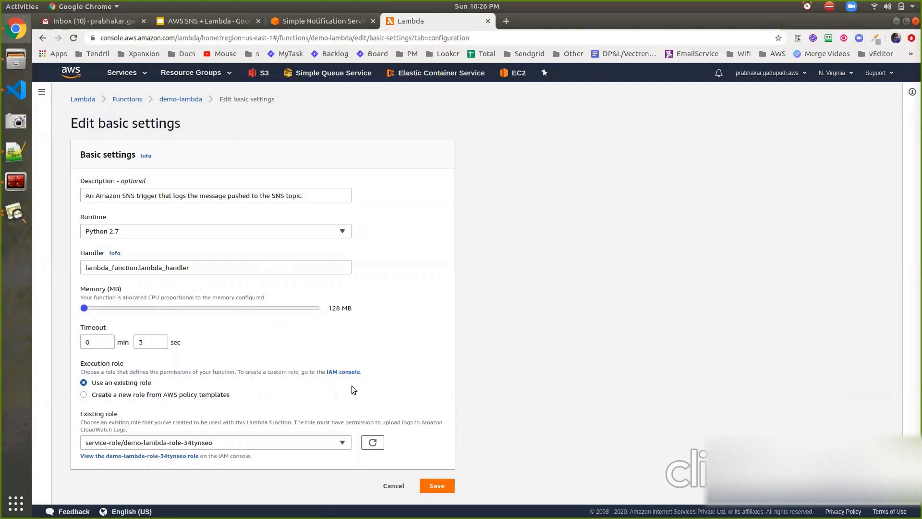
left_click(316, 308)
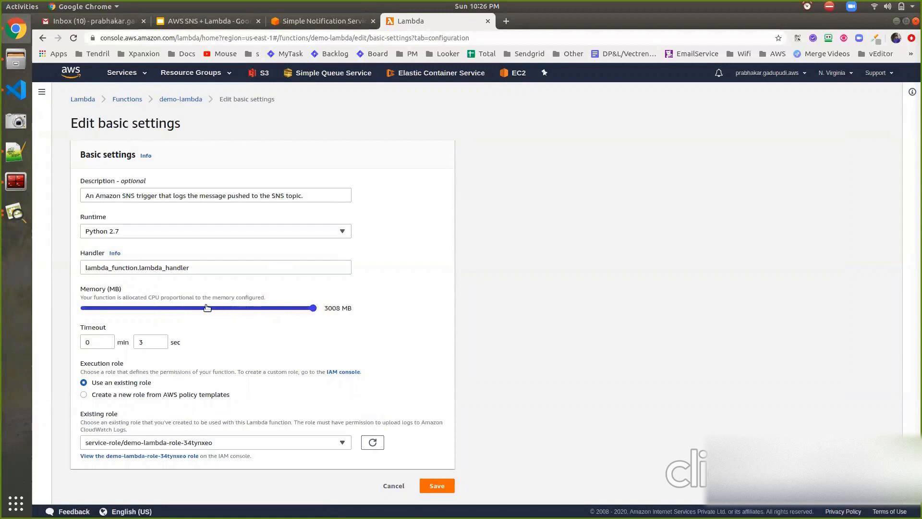
left_click(389, 486)
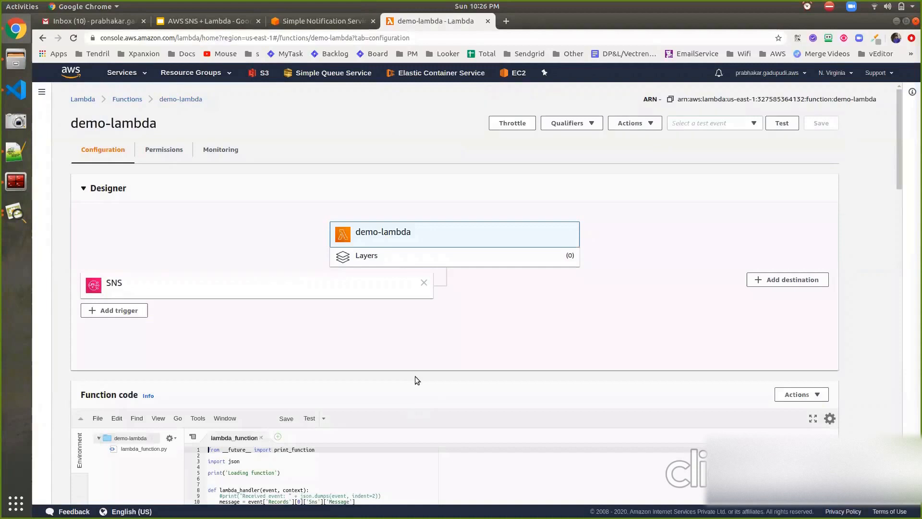
Switch the function's concurrency to reserved, set it to 100, and check the remaining unreserved account concurrency.
scroll(416, 379, "down", 15)
scroll(416, 380, "up", 2)
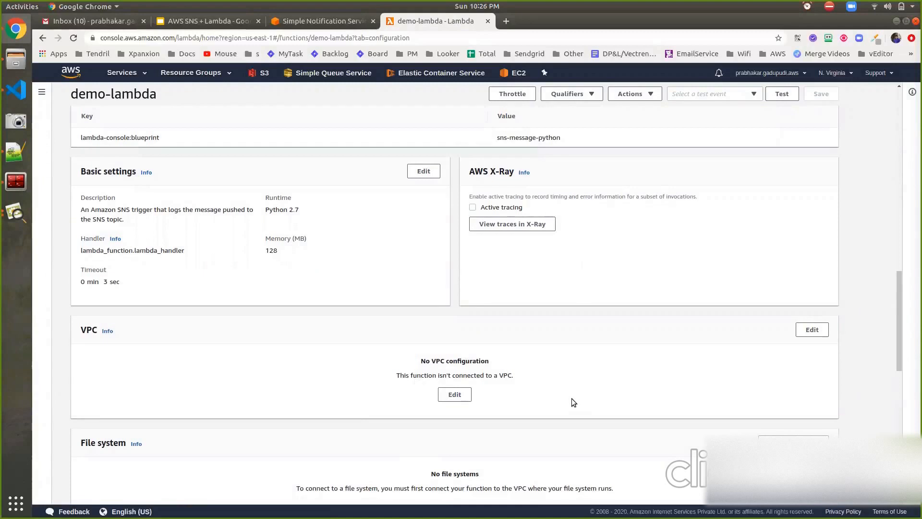
scroll(572, 399, "down", 5)
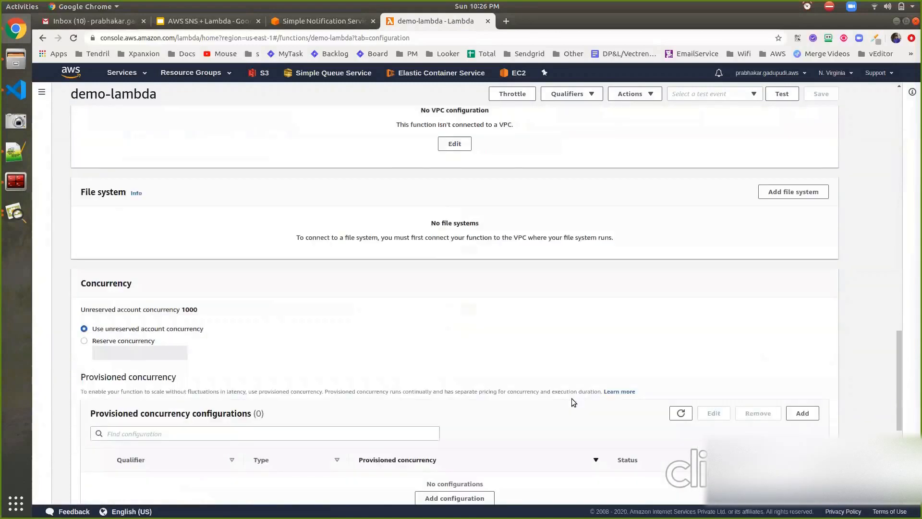
scroll(573, 402, "down", 1)
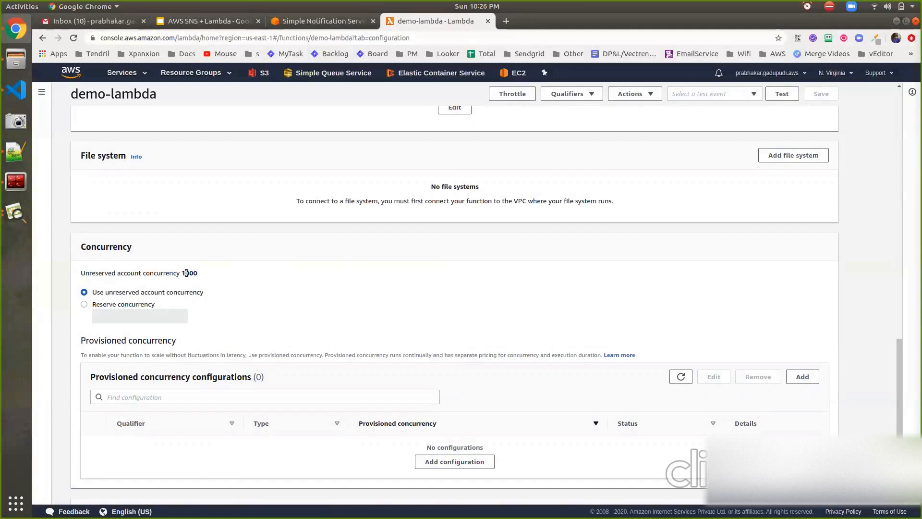
left_click(125, 304)
left_click(126, 317)
type("100")
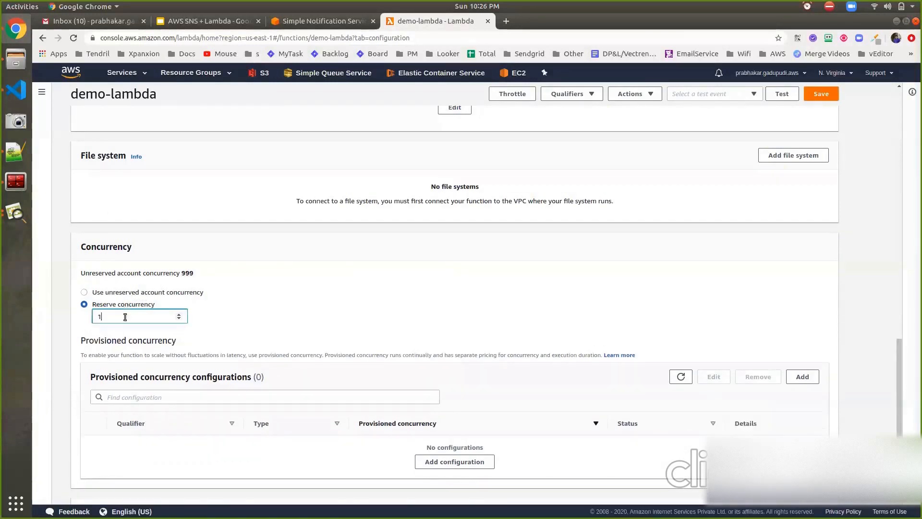
double_click(187, 273)
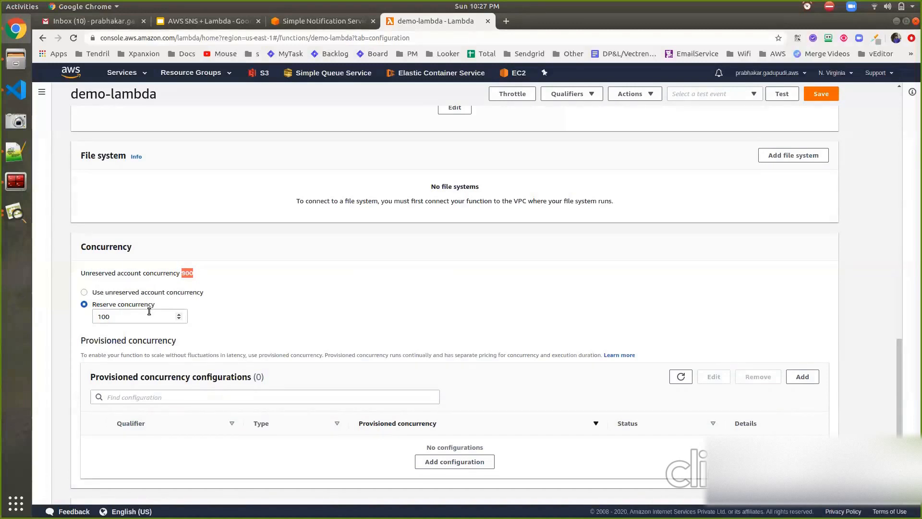
Switch the function's concurrency back to unreserved account concurrency and review the provisioned concurrency, asynchronous invocation and database proxy settings.
left_click(129, 293)
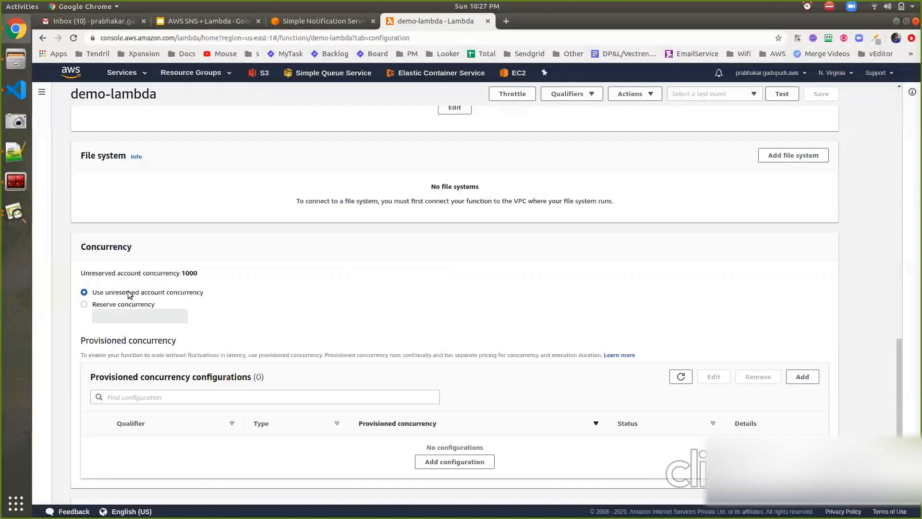
double_click(189, 272)
scroll(208, 290, "down", 5)
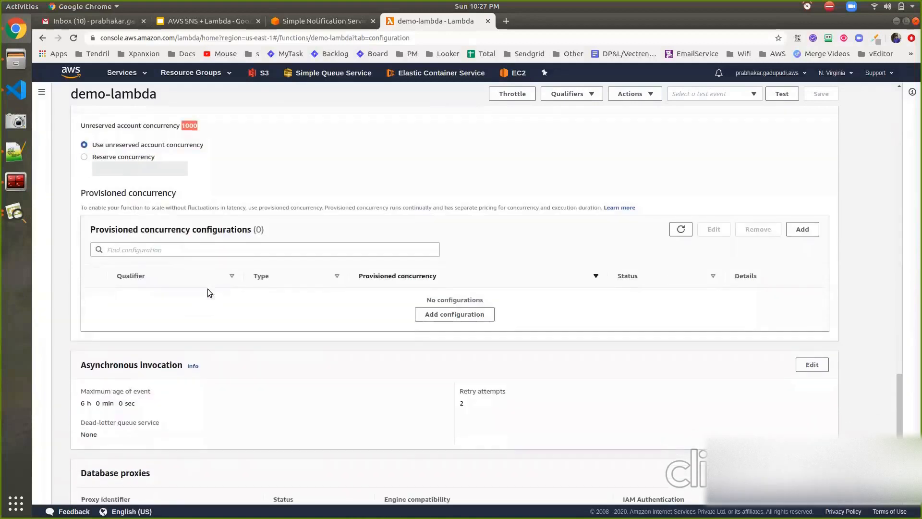
scroll(208, 292, "down", 1)
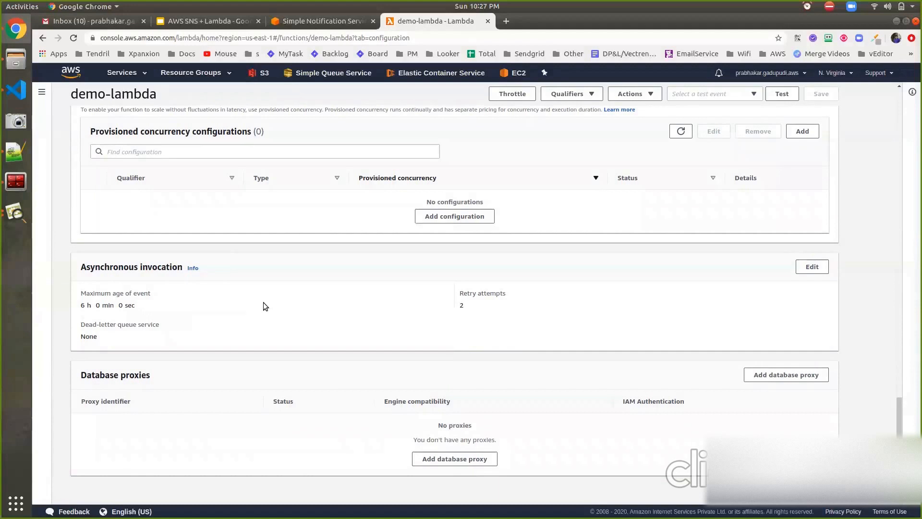
scroll(264, 303, "up", 20)
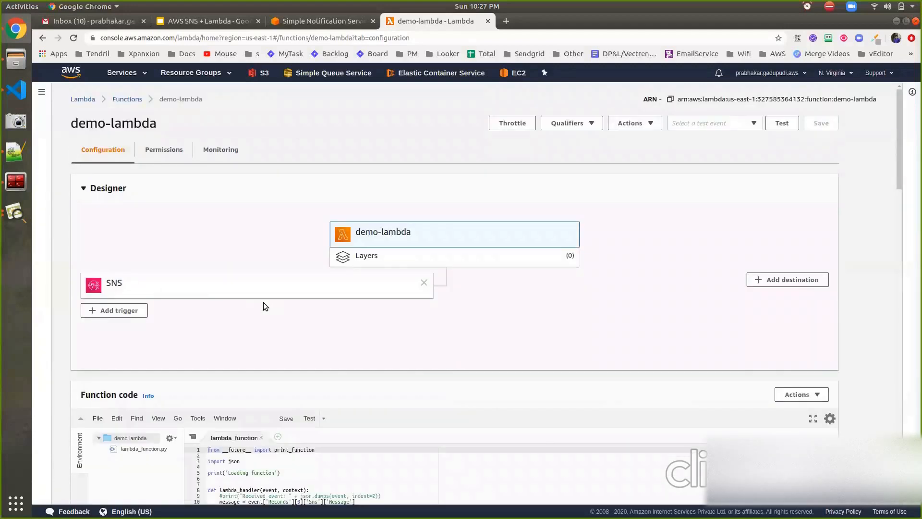
Enlarge the text of lambda_function in the function's code editor.
scroll(482, 286, "down", 4)
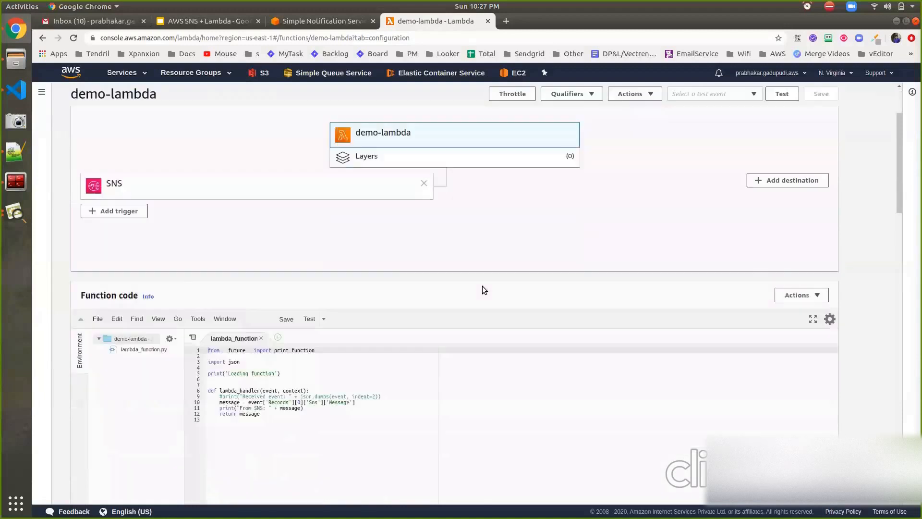
left_click(364, 329)
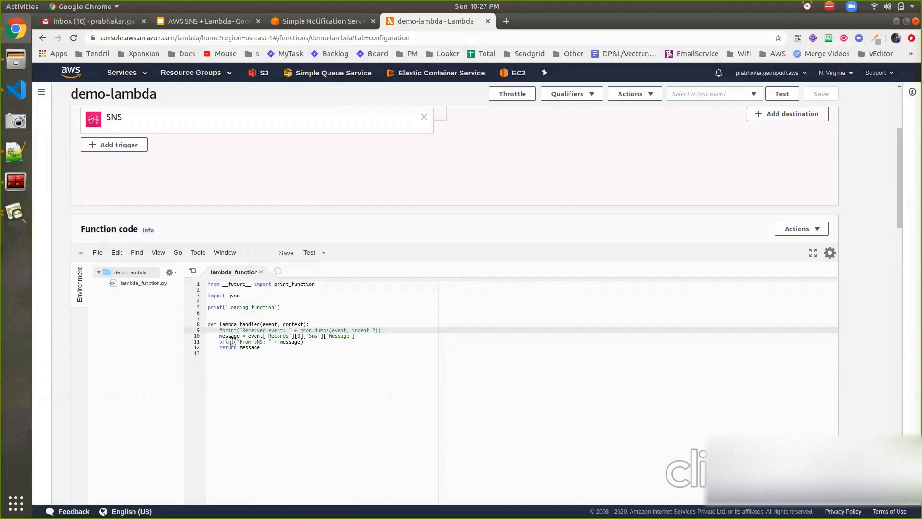
double_click(239, 328)
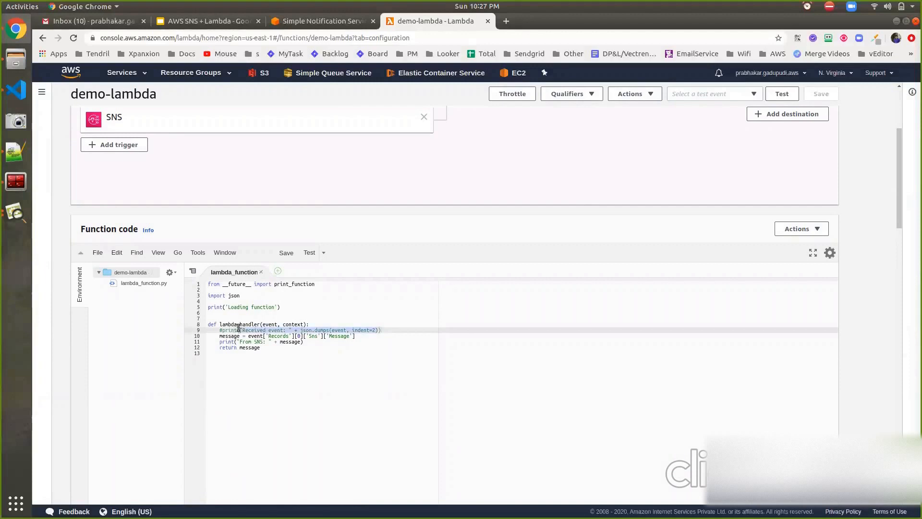
key("ctrl+plus")
key("ctrl+plus")
key("ctrl+plus")
key("ctrl+plus")
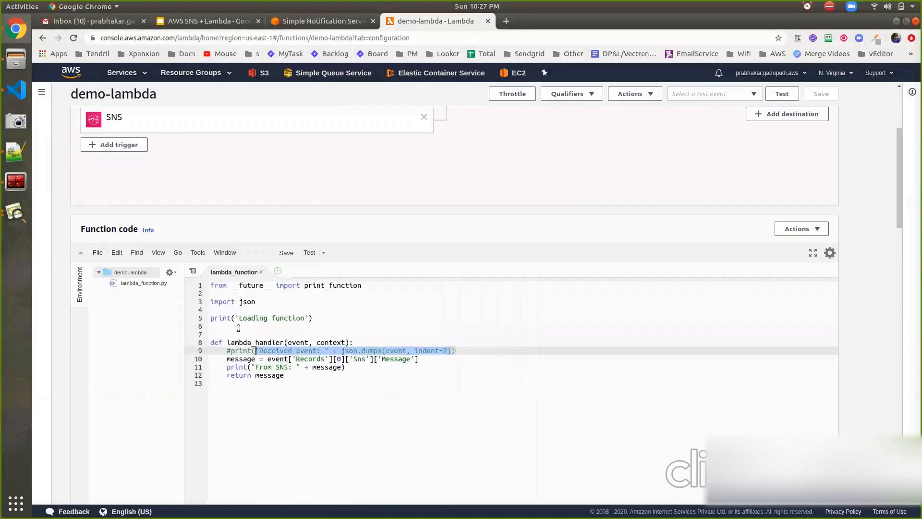
key("ctrl+plus")
key("ctrl+plus")
key("ctrl+plus")
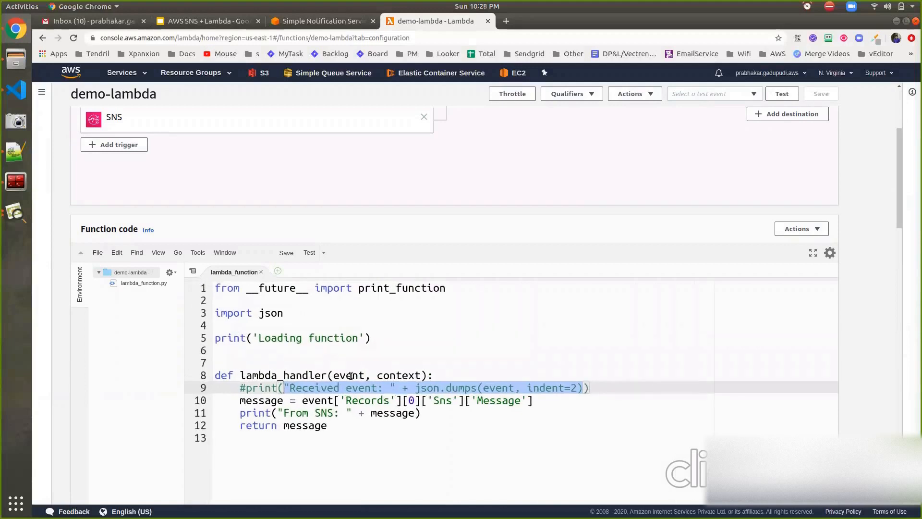
Examine how lambda_handler reads the message from the SNS event record and prints it.
double_click(263, 399)
triple_click(262, 400)
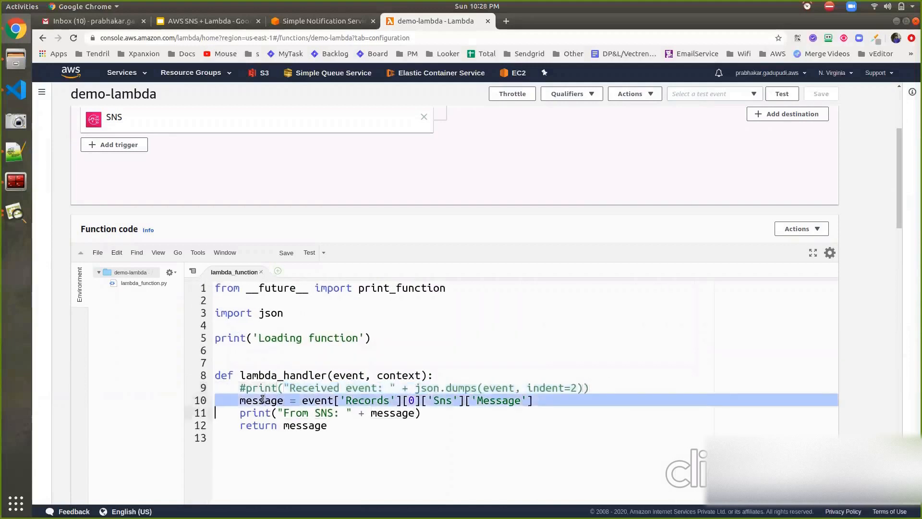
double_click(262, 399)
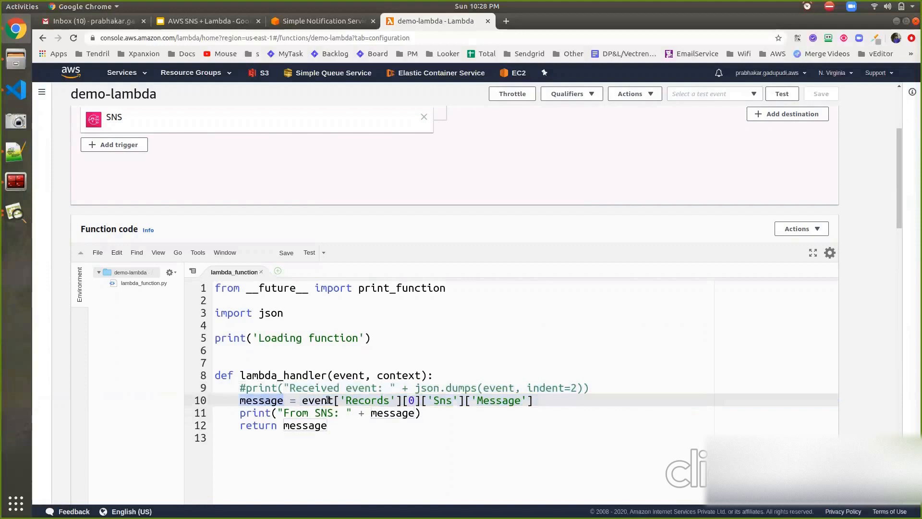
left_click_drag(457, 400, 427, 400)
triple_click(408, 414)
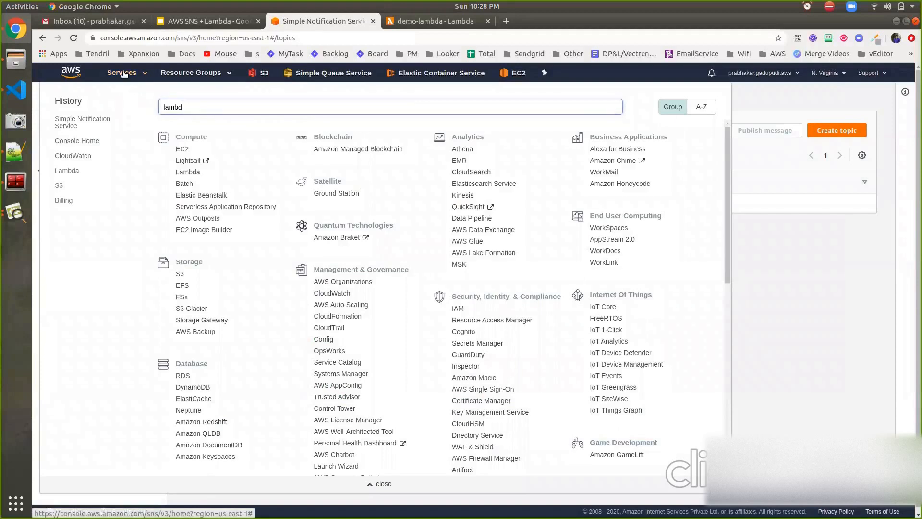
Check the Lambda subscription of demo-topic in the SNS console and return to the topics list.
left_click(123, 74)
left_click(244, 203)
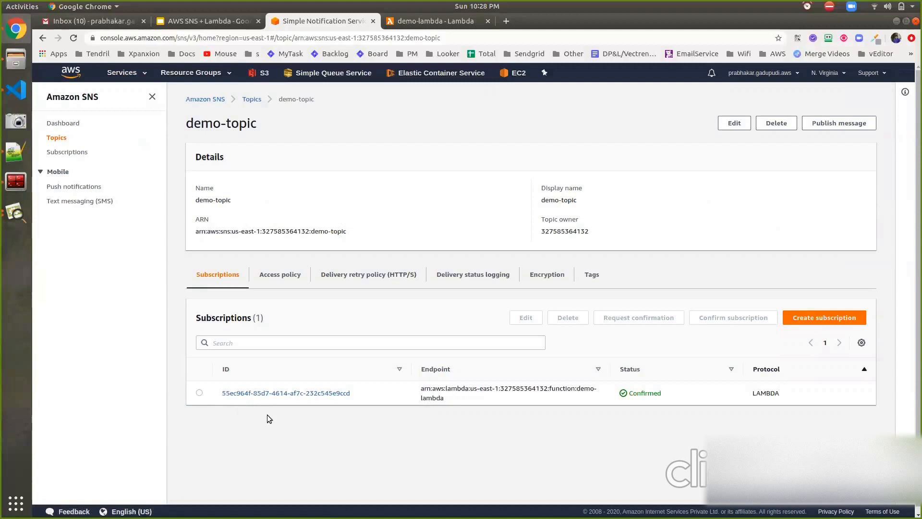
left_click(54, 138)
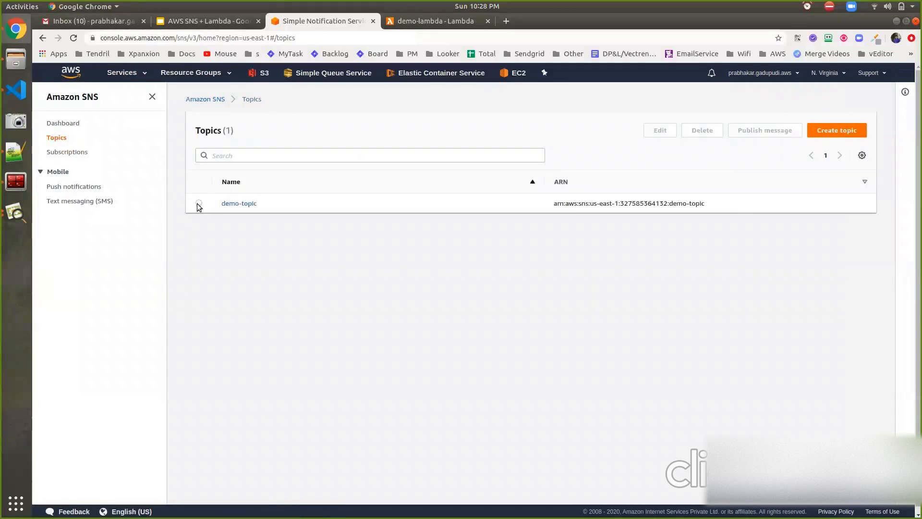
Start publishing a message to demo-topic and enter "demo suject" as its subject.
left_click(199, 205)
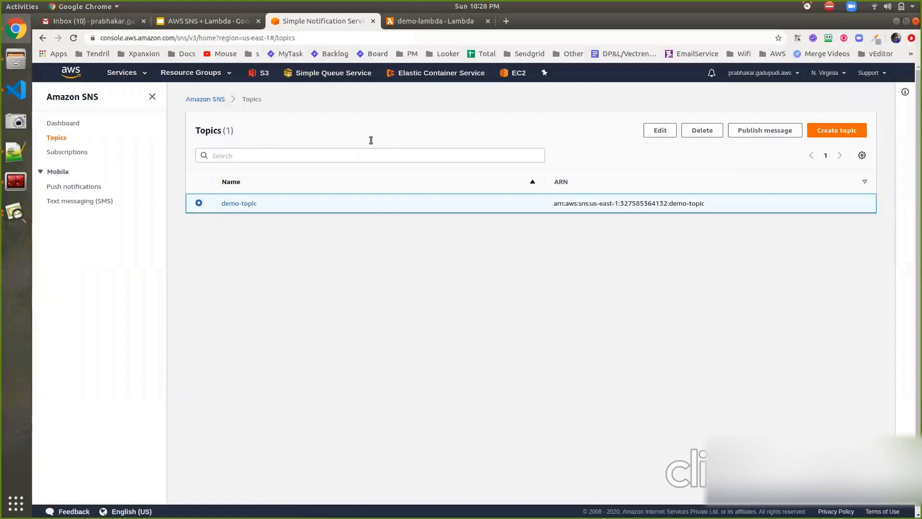
left_click(738, 129)
left_click(285, 228)
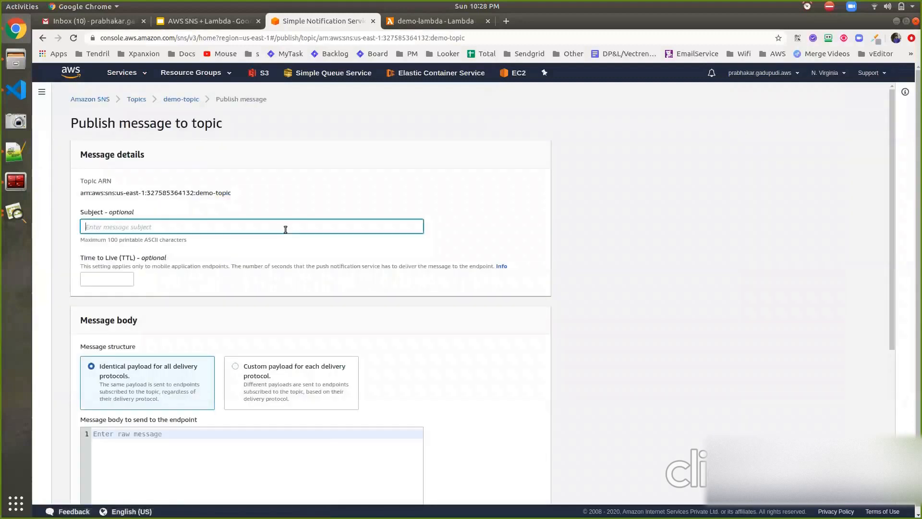
type("demo suject")
Preview the sample body for a custom payload per delivery protocol and switch back to the identical payload structure.
scroll(266, 275, "down", 4)
left_click(267, 198)
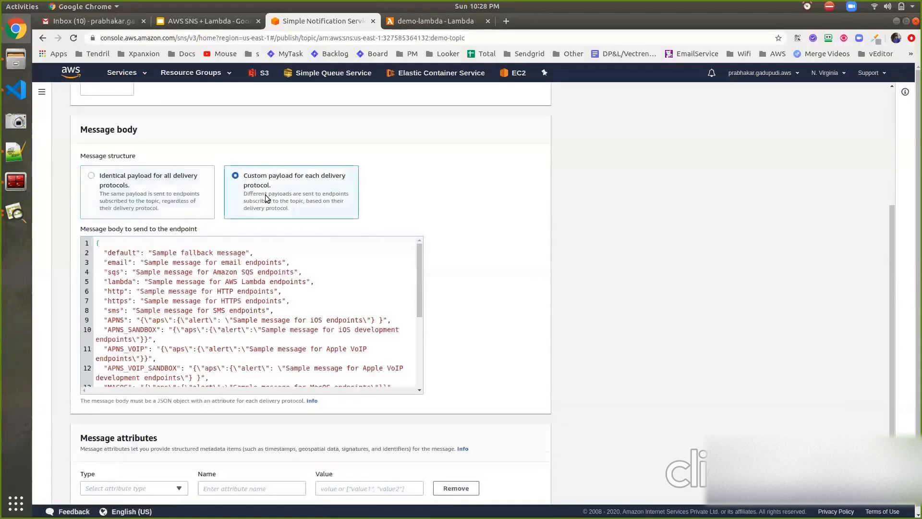
scroll(244, 299, "down", 5)
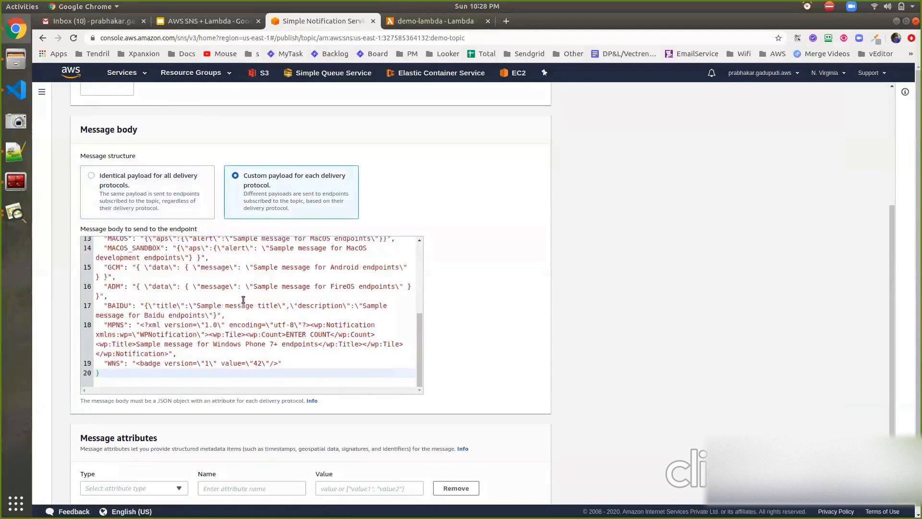
scroll(244, 300, "up", 6)
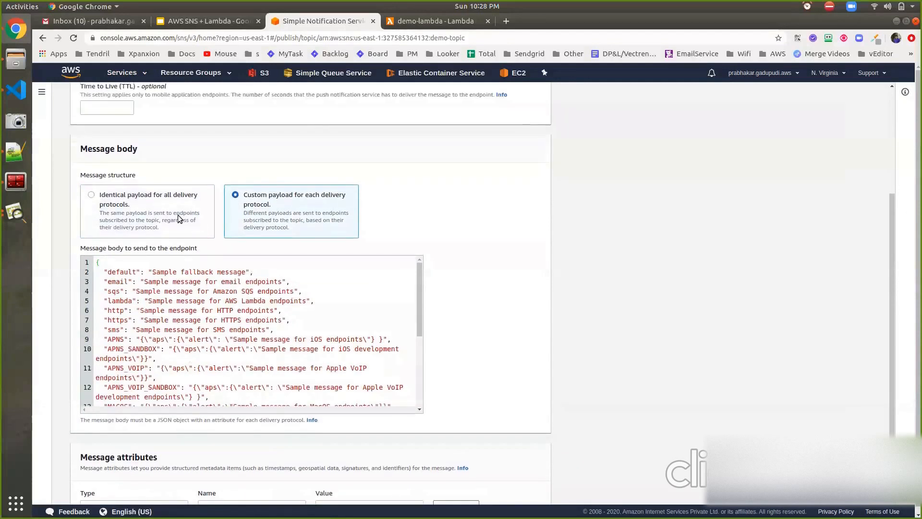
left_click(178, 215)
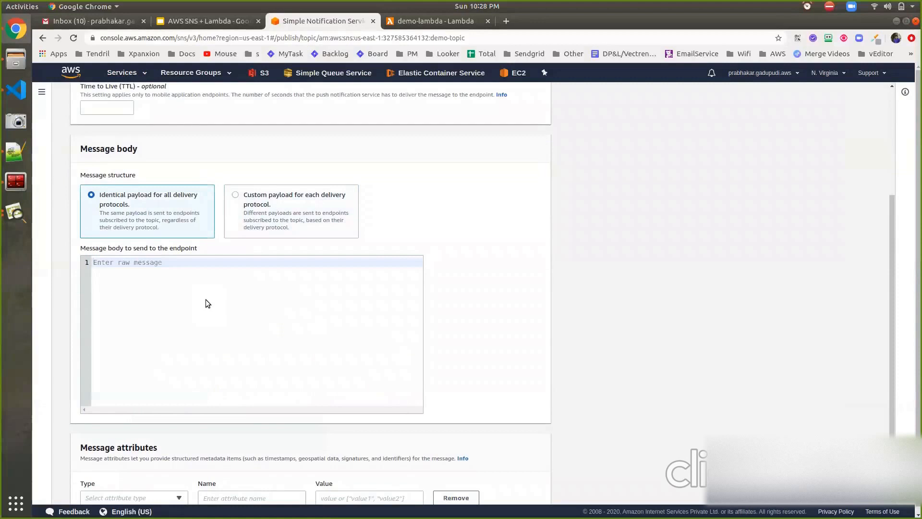
Enter "demo message body" as the message body and publish the message to demo-topic.
type("demo ")
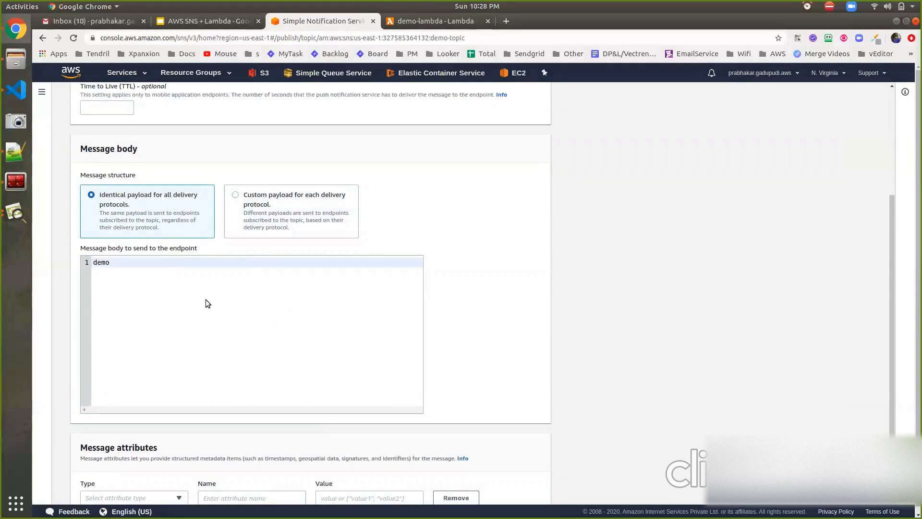
type("message body")
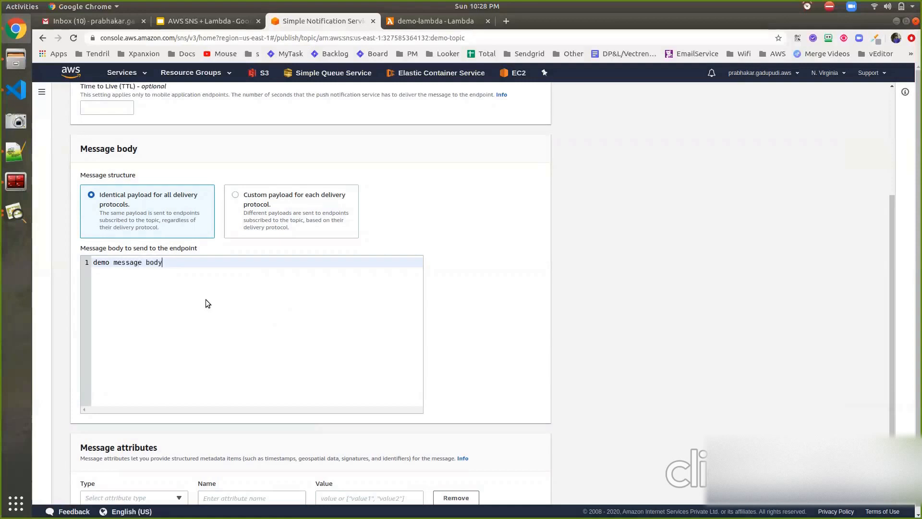
scroll(468, 303, "down", 3)
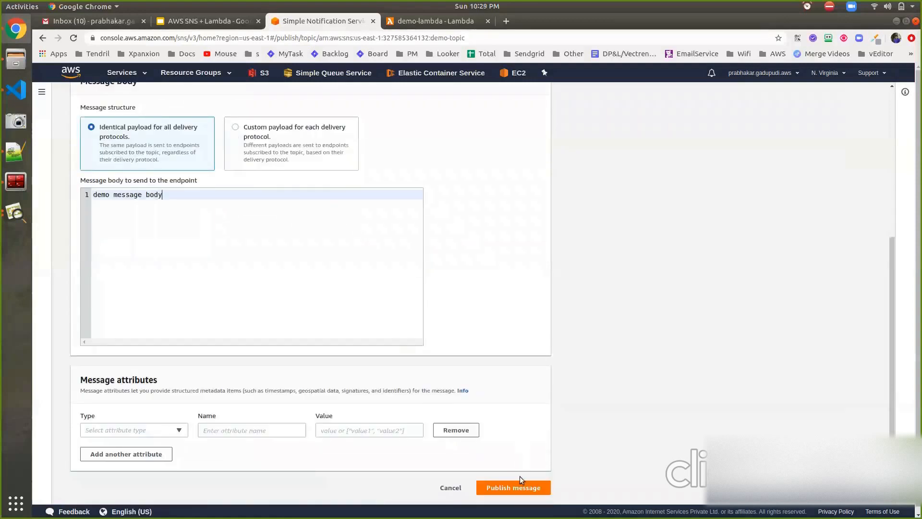
left_click(521, 488)
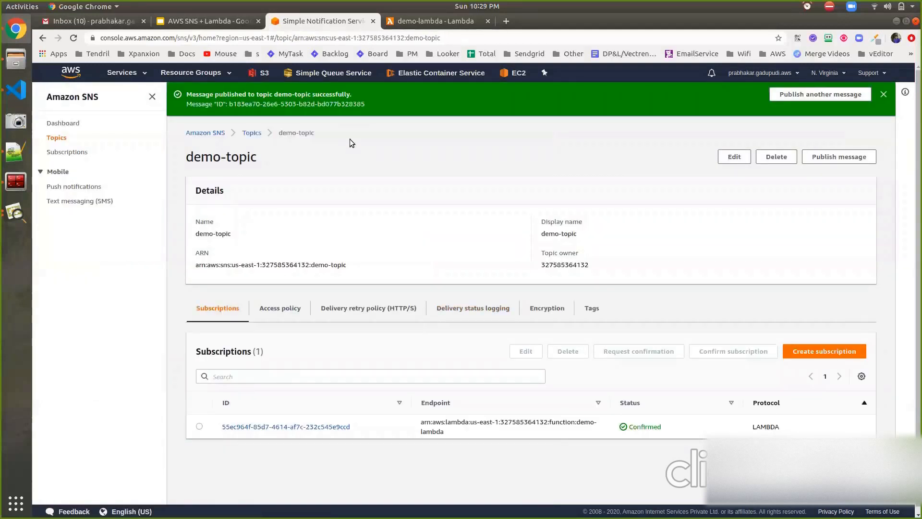
Open the CloudWatch service in a new browser tab and switch to it.
left_click(132, 73)
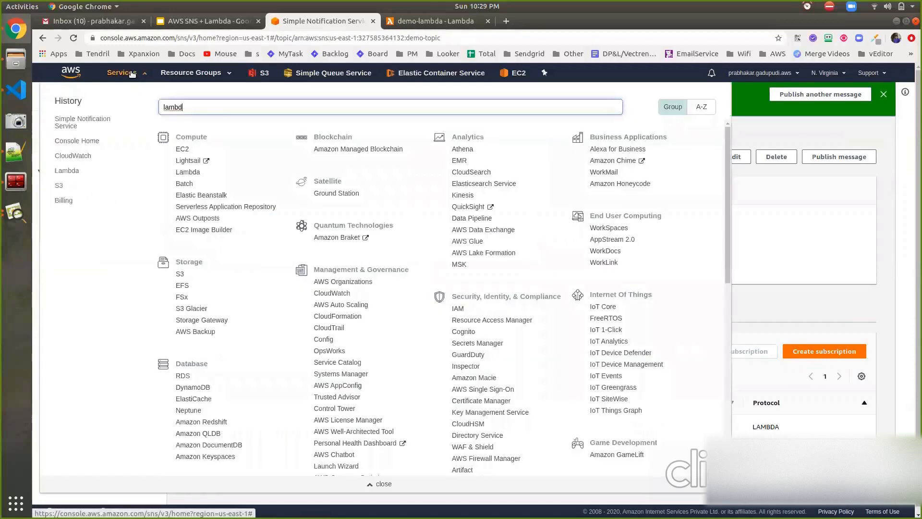
left_click(81, 155, "ctrl")
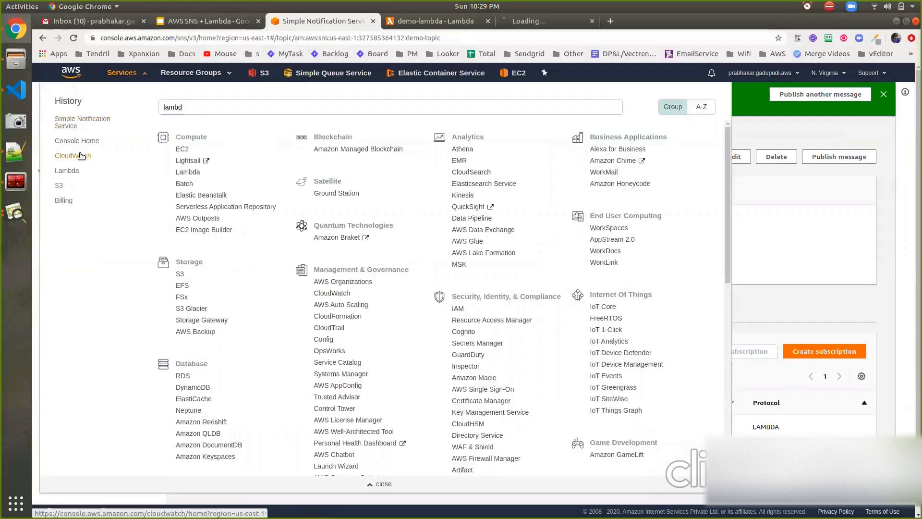
key("ctrl+Tab")
key("ctrl+Tab")
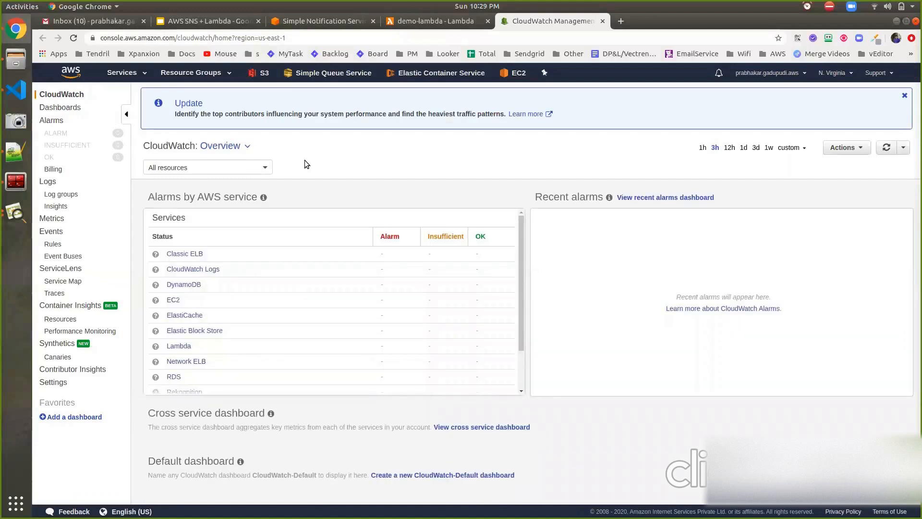
Open the log stream of the /aws/lambda/demo-lambda log group and check the event printed from SNS.
left_click(73, 195)
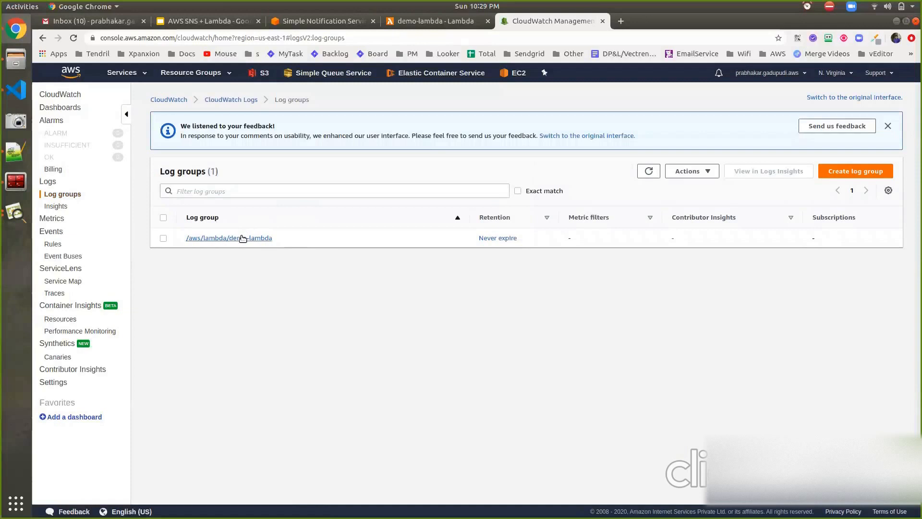
left_click(242, 238)
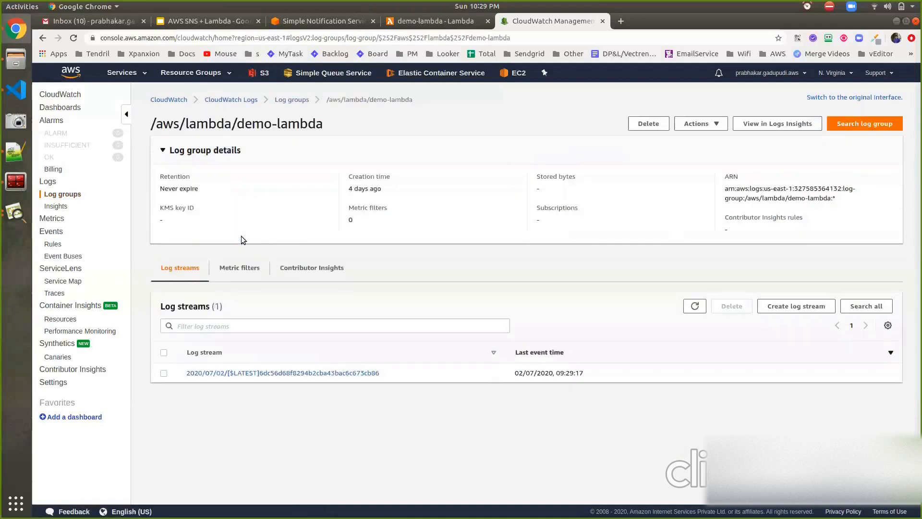
left_click(289, 373)
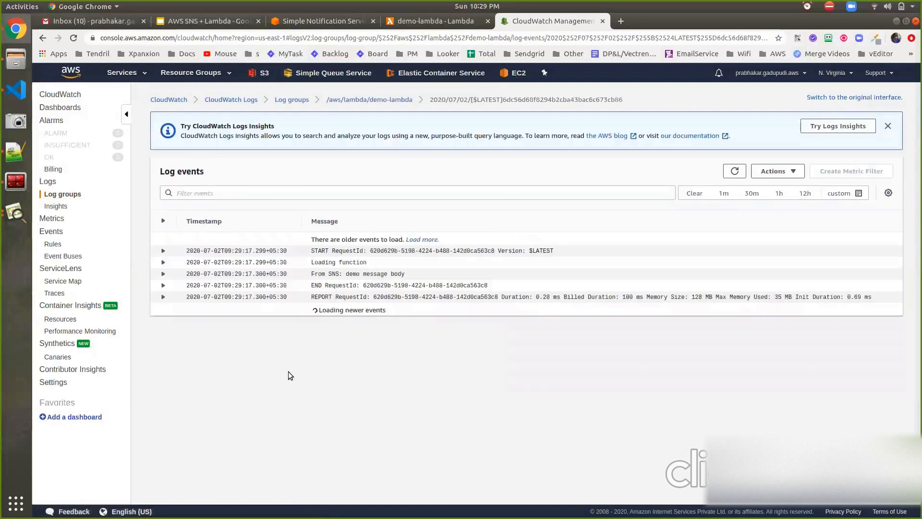
left_click(351, 278)
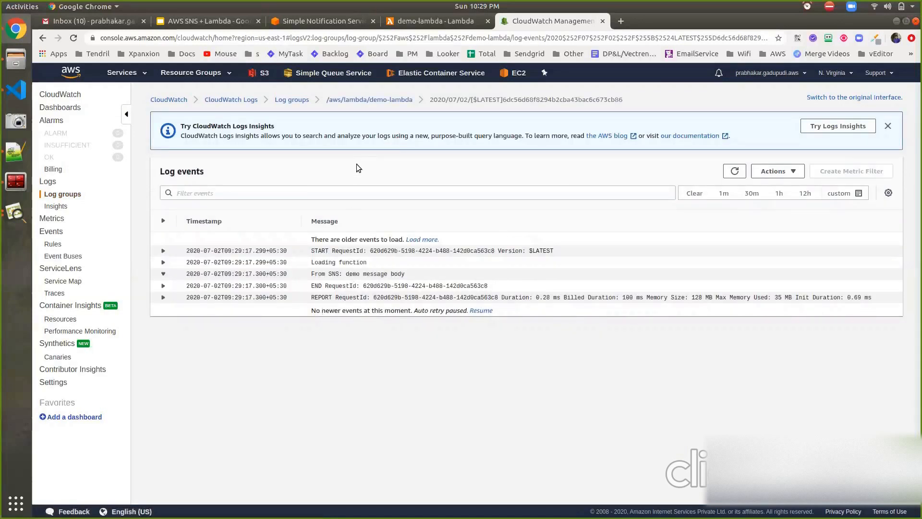
Compare the log with the print statement in the demo-lambda code and return to the demo-topic page in SNS.
key("ctrl+Page_Up")
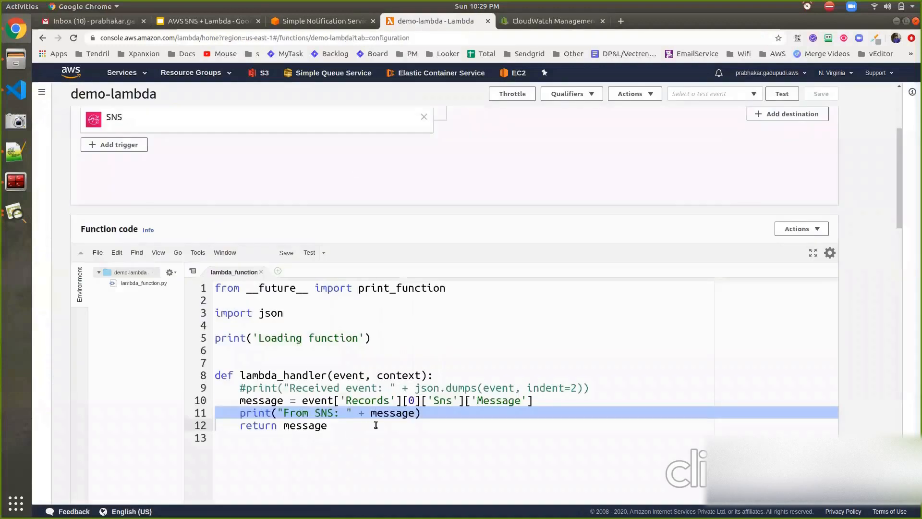
left_click(439, 414, "shift")
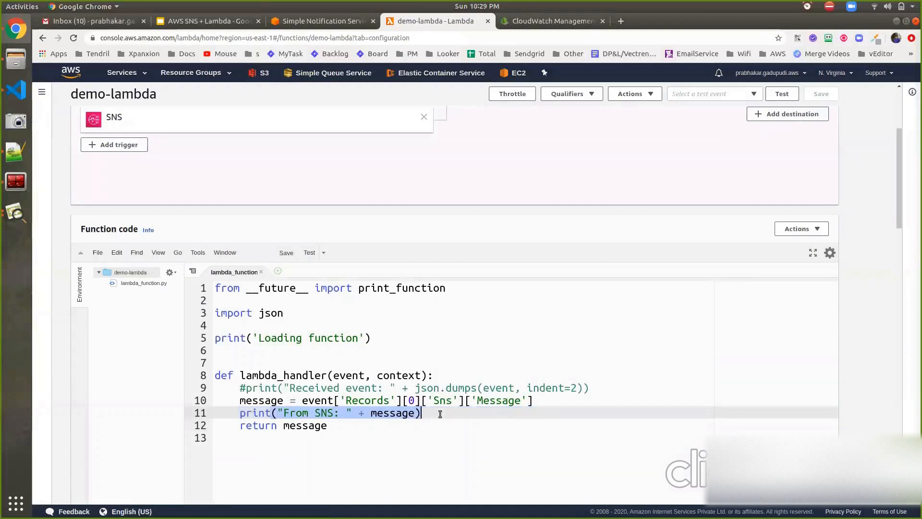
left_click(286, 23)
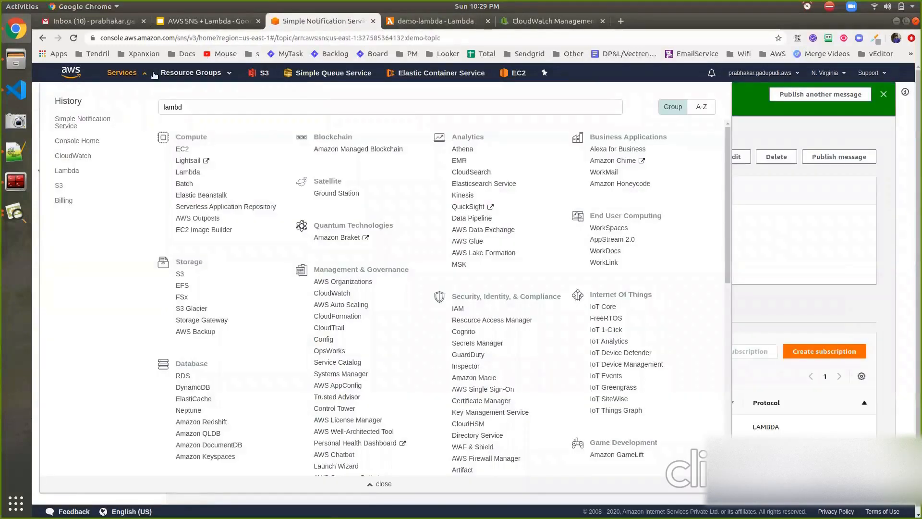
left_click(132, 74)
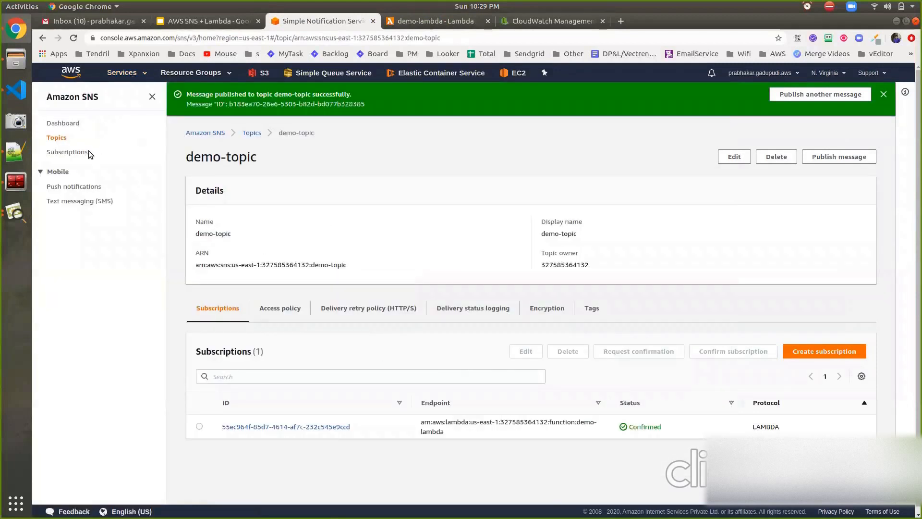
Start a new message to demo-topic and enter "demo sample subject" as its subject.
left_click(829, 158)
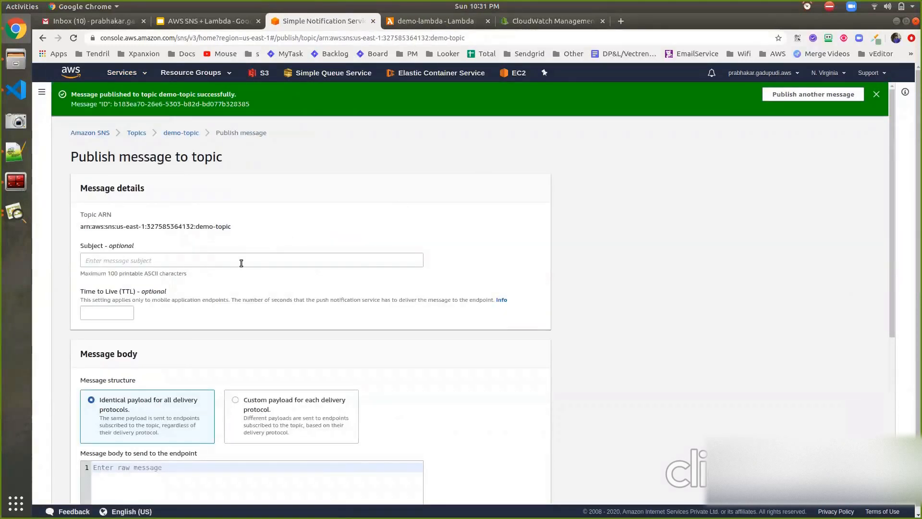
left_click(241, 262)
type("demo sample")
type("subject")
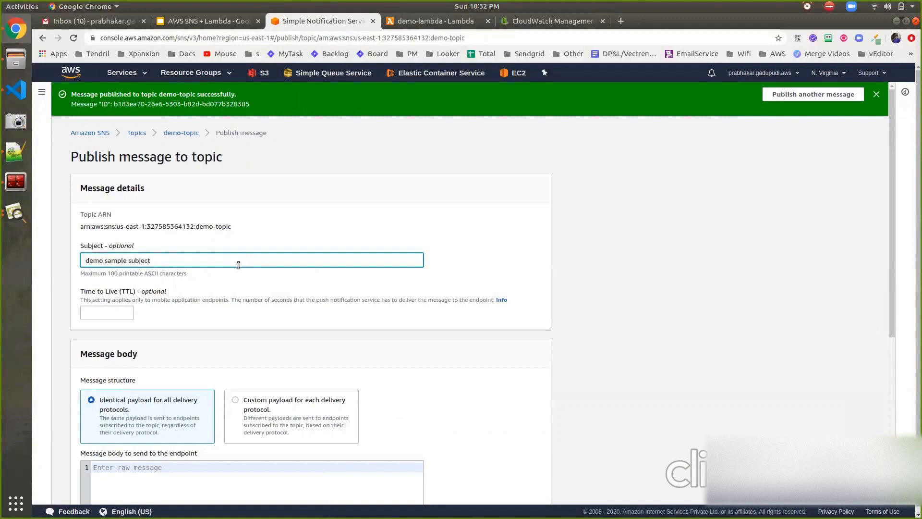
Inspect the sample message body of the custom payload for each delivery protocol and return to the identical payload structure.
scroll(239, 265, "down", 4)
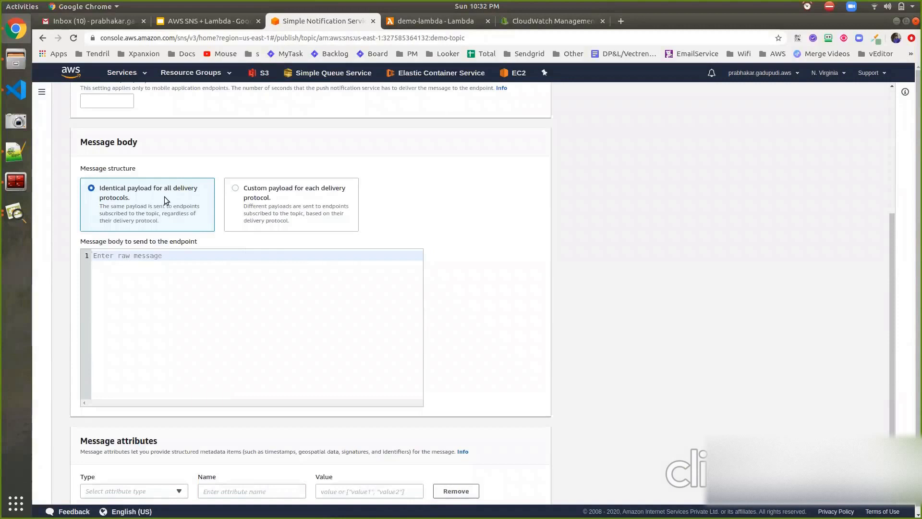
left_click(256, 207)
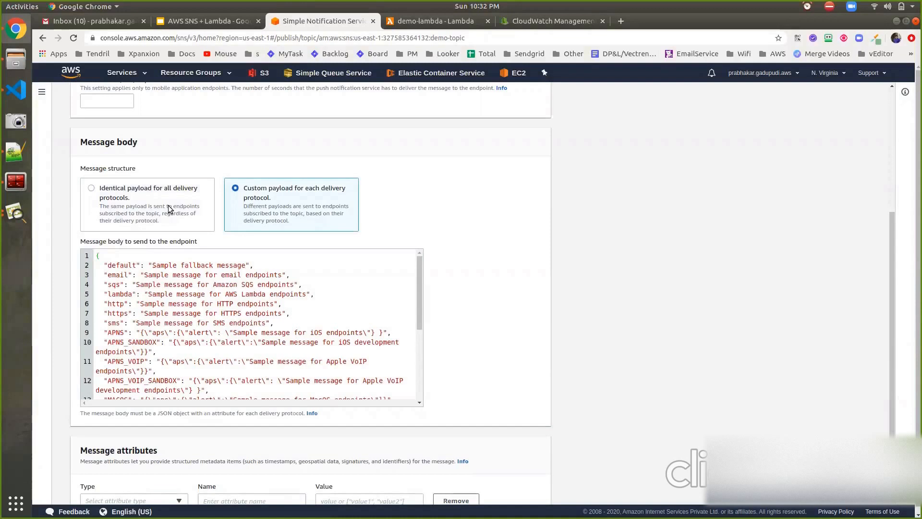
scroll(205, 327, "down", 6)
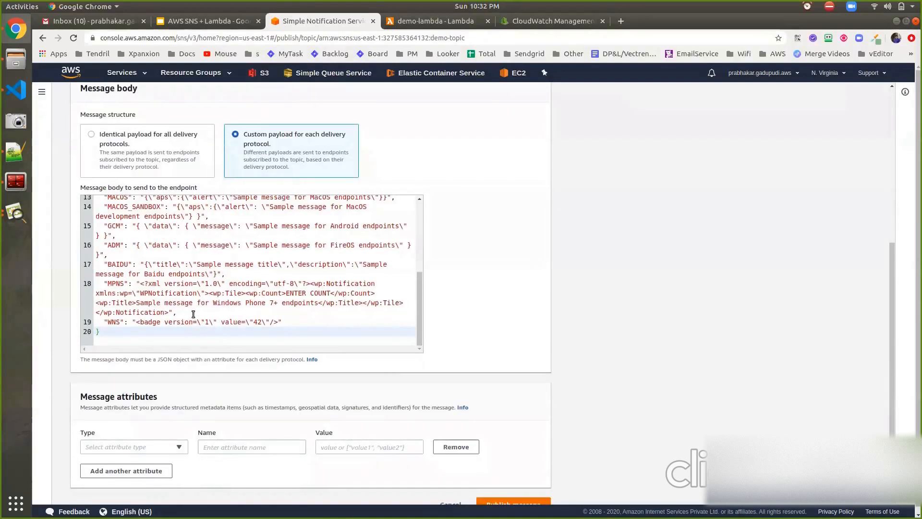
scroll(193, 314, "up", 5)
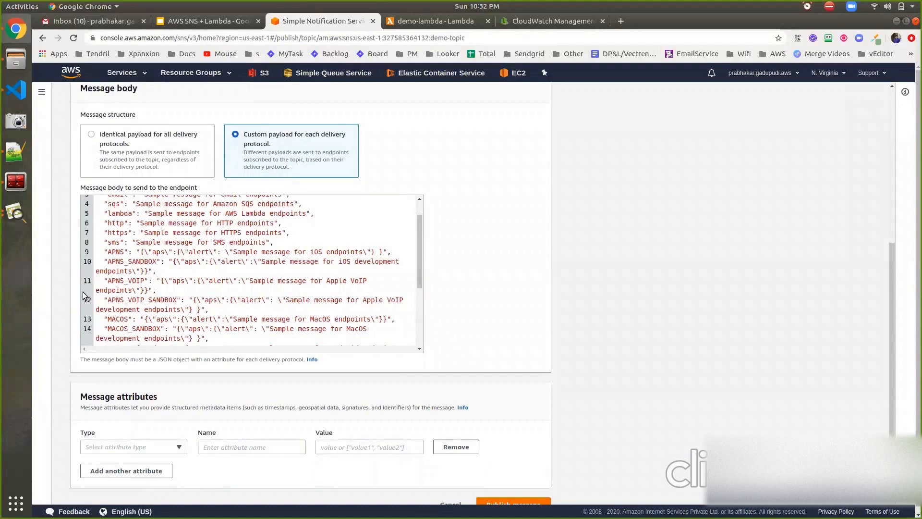
scroll(62, 285, "up", 6)
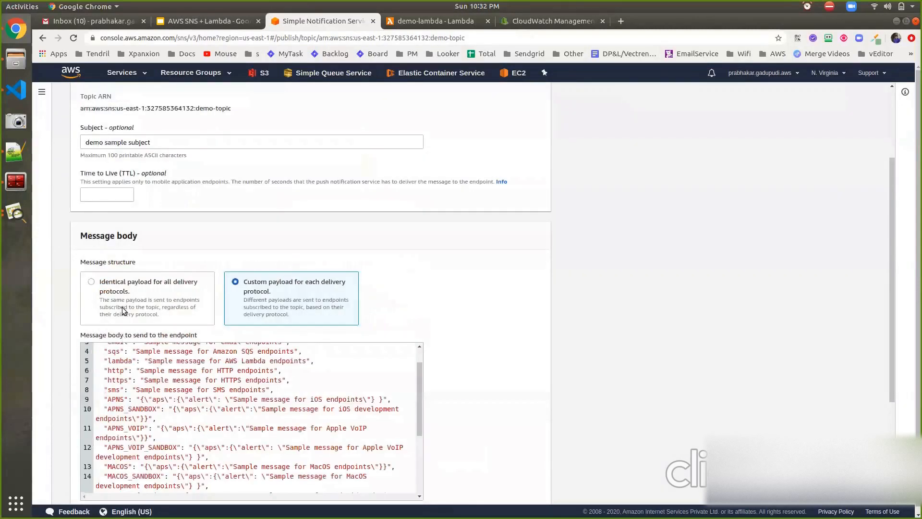
left_click(122, 311)
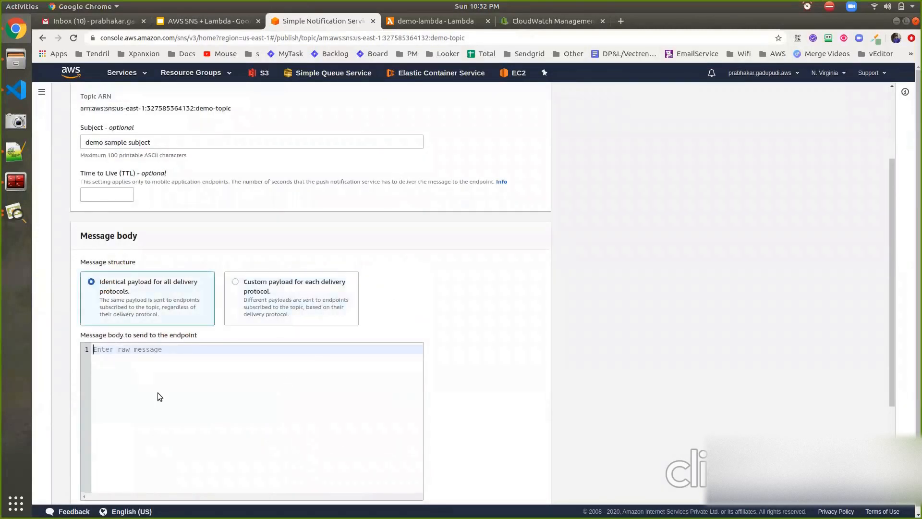
Enter "Hello greetings, I would like to restart EC2 instances" as the message body and publish the message to demo-topic.
type("Hello greetings, this is")
key("BackSpace")
key("BackSpace")
key("BackSpace")
key("BackSpace")
key("BackSpace")
type("is")
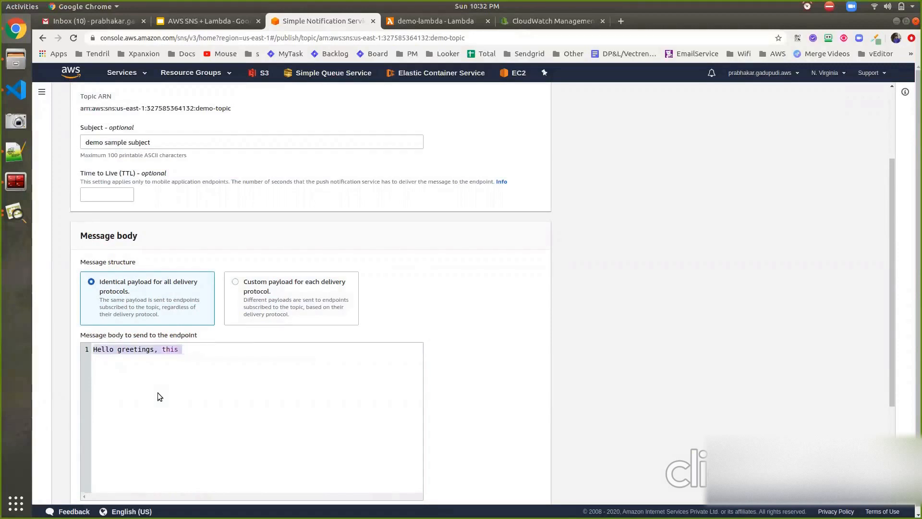
key("ctrl+shift+Left")
type("I would like to ")
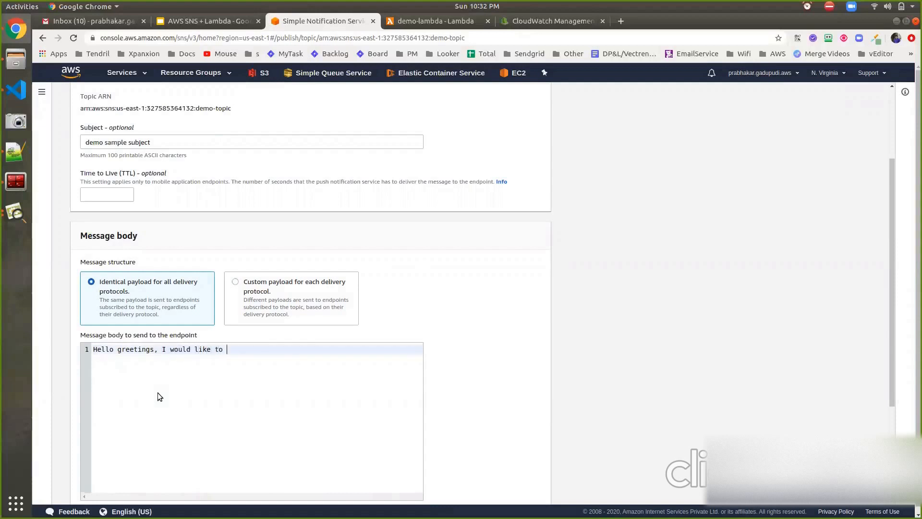
type("restart EC2 instances")
scroll(362, 303, "down", 3)
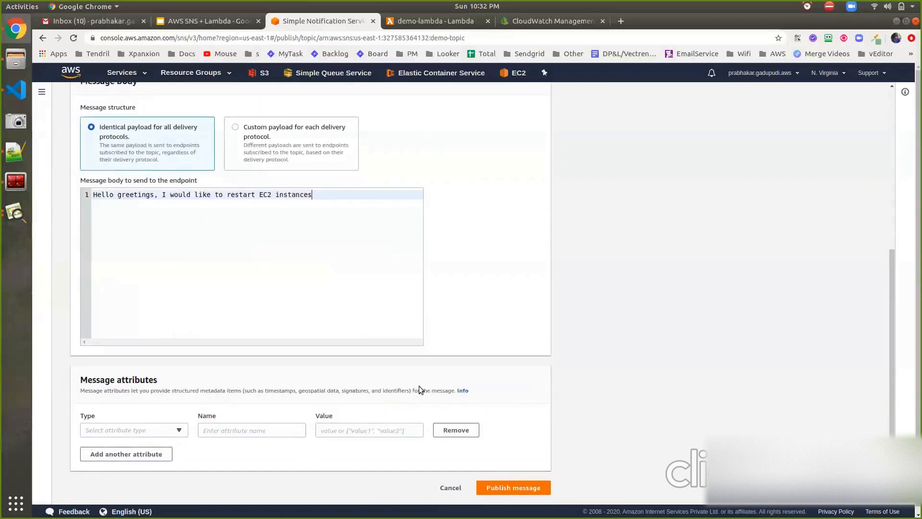
left_click(500, 487)
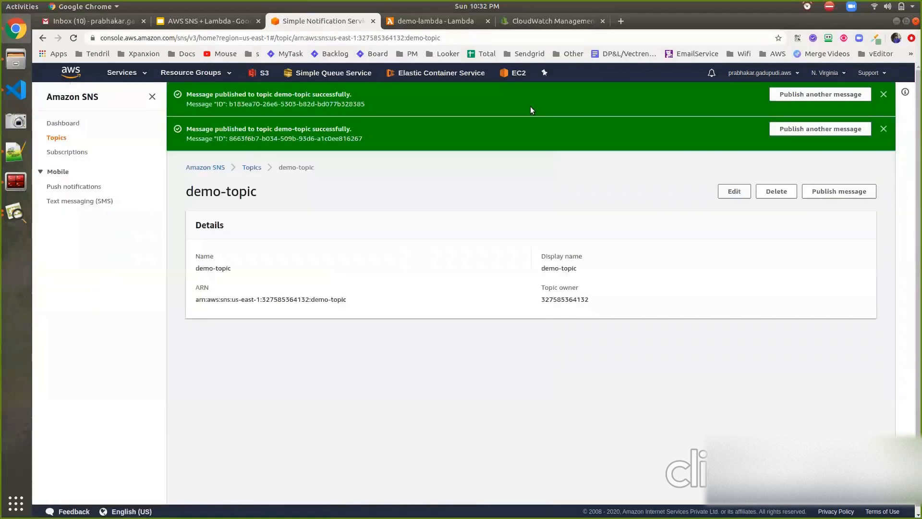
Return to the demo-lambda log stream in CloudWatch, refresh the log events and check the newly published message's SNS entry.
left_click(548, 22)
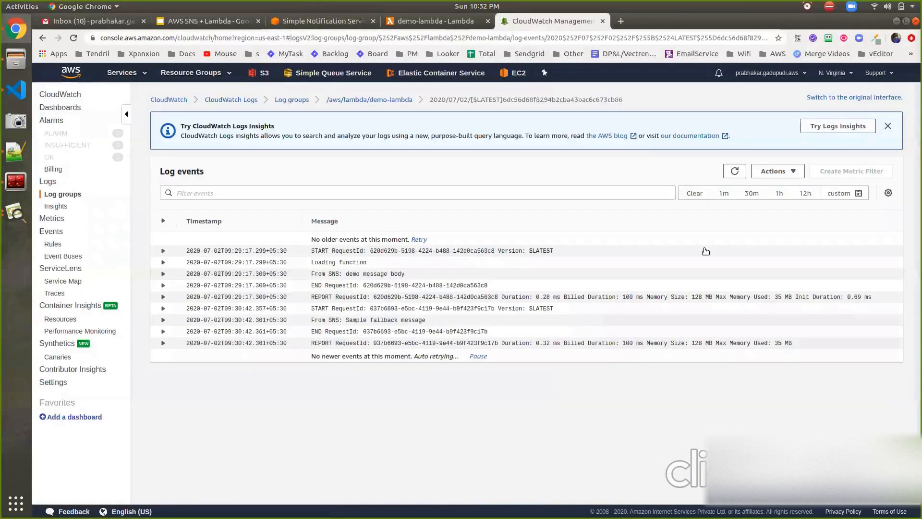
left_click(736, 173)
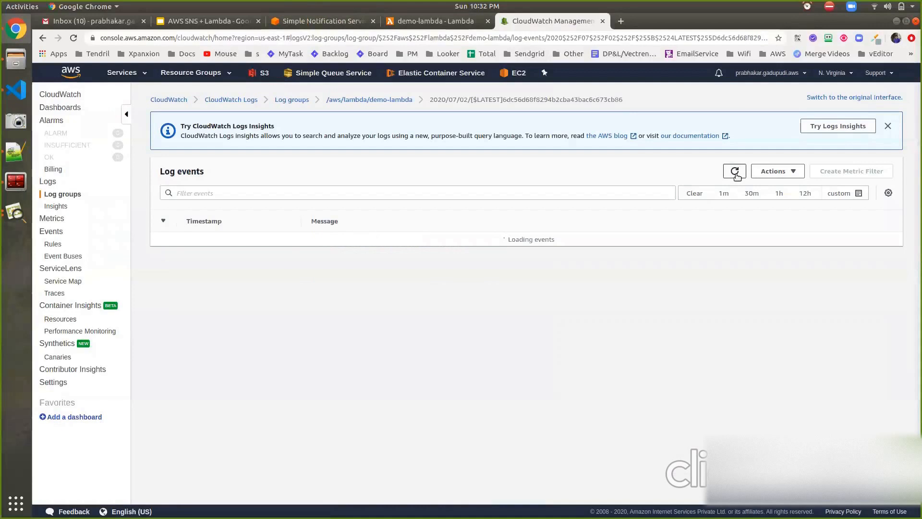
left_click(735, 173)
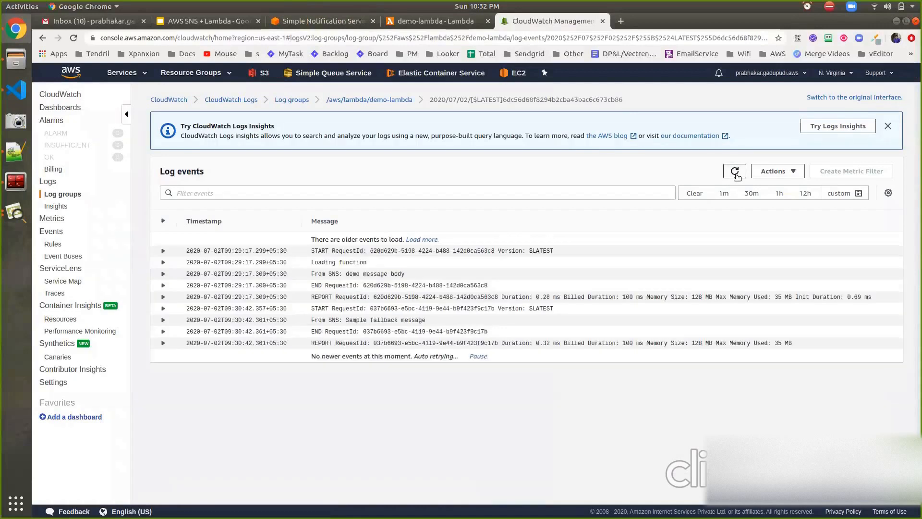
left_click(735, 172)
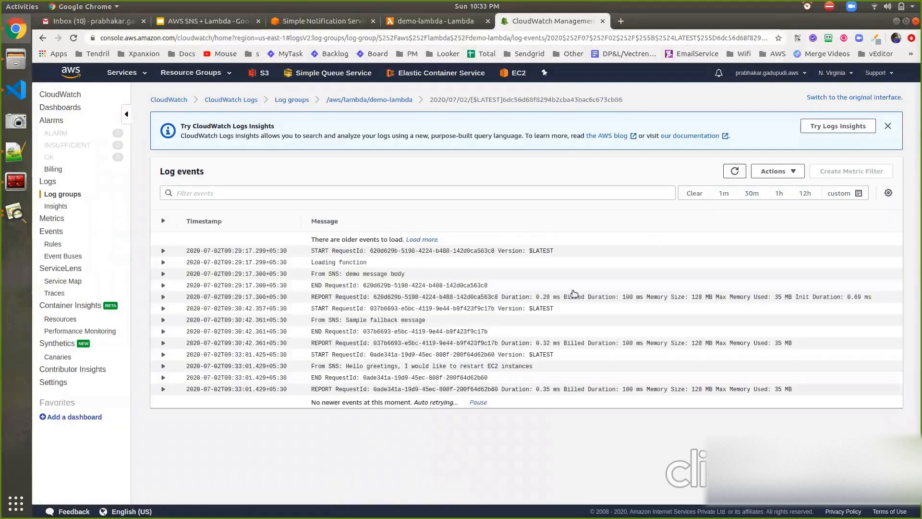
left_click(355, 368)
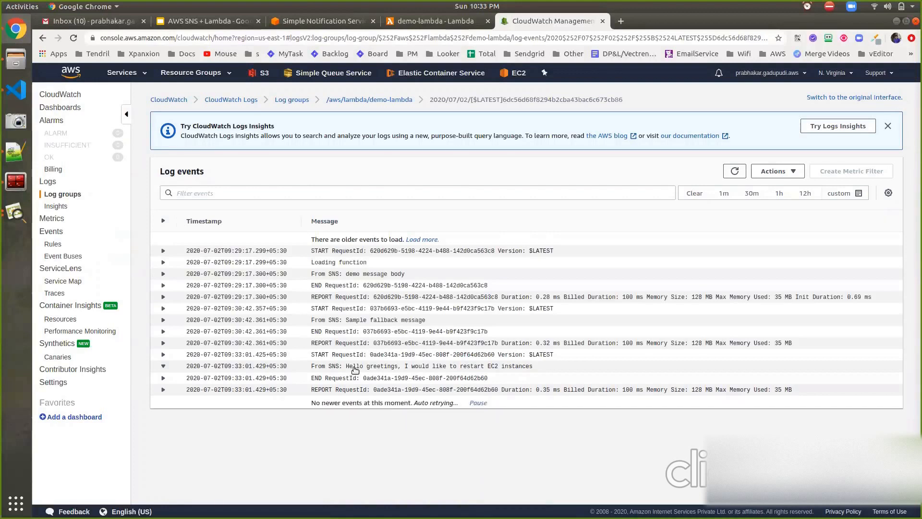
left_click(352, 369)
left_click_drag(346, 369, 542, 374)
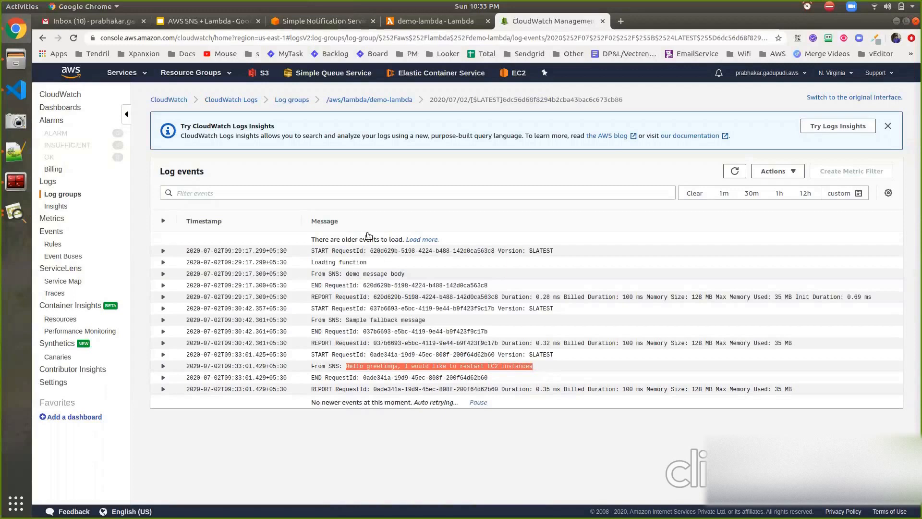
Switch to the AWS SNS + Lambda presentation in Google Slides and show the closing "Thank you" slide.
left_click(211, 22)
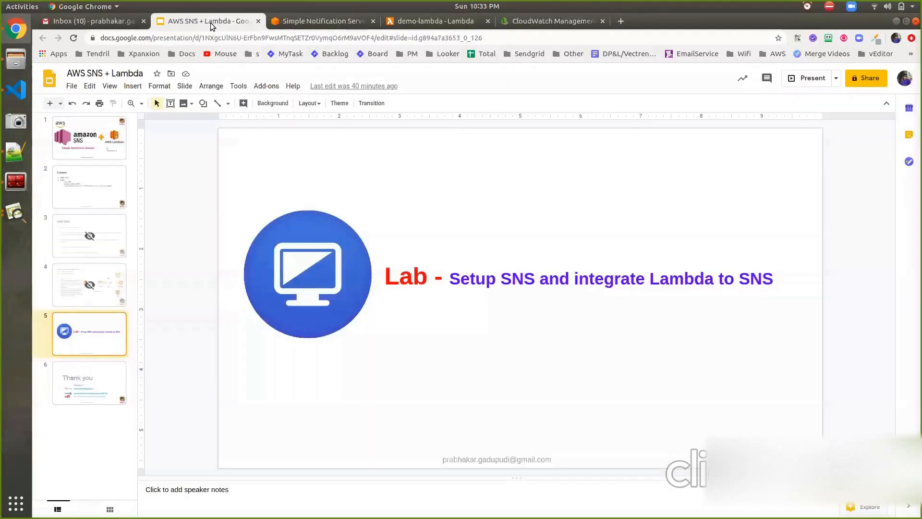
left_click(97, 368)
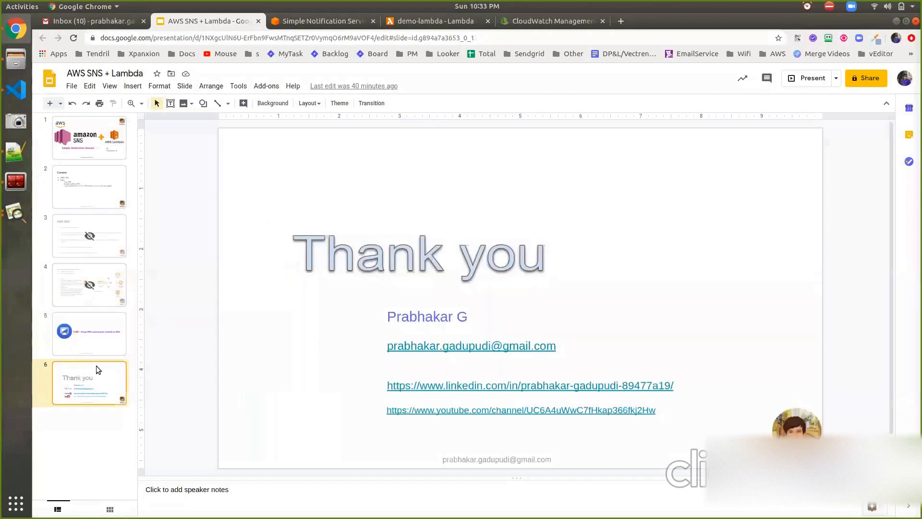